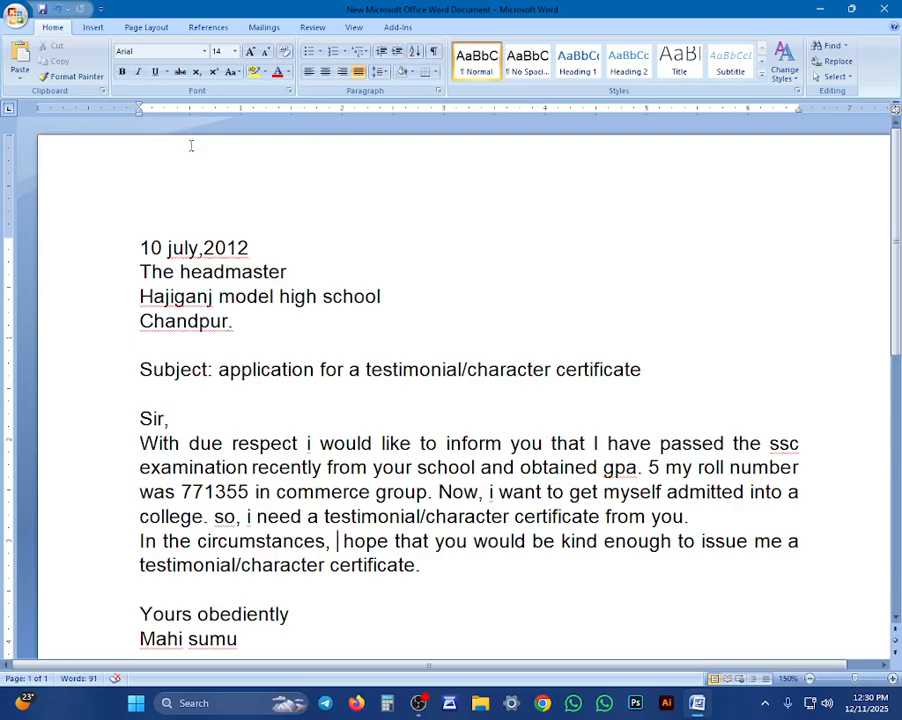
Insert a space between the comma and the year in the letter's date line
{"action": "left_click", "coordinate": [204, 248]}
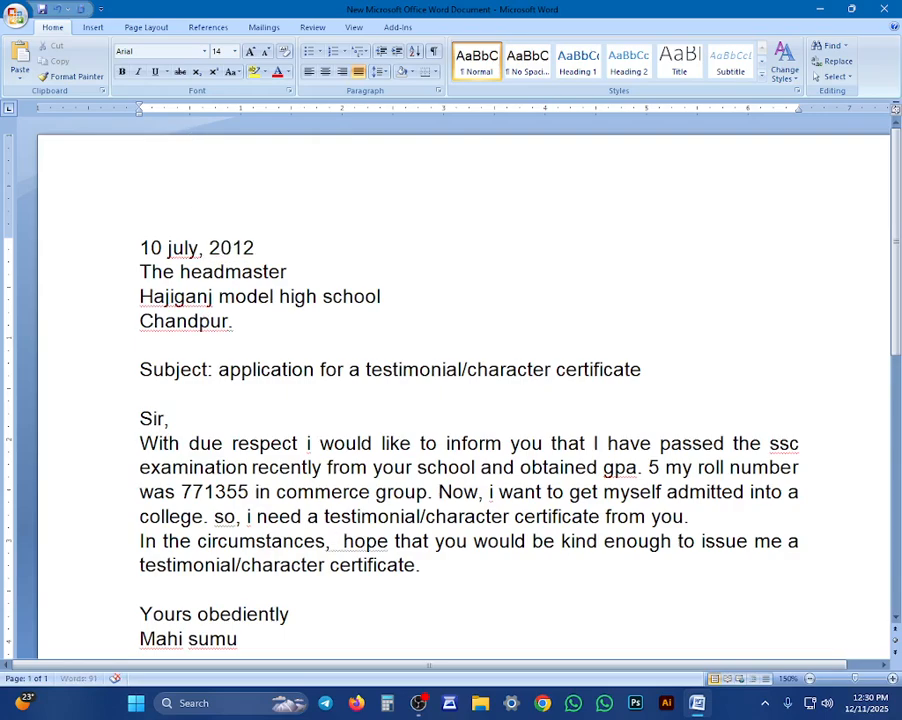
{"action": "scroll", "coordinate": [204, 248], "scroll_direction": "down", "scroll_amount": 1}
{"action": "scroll", "coordinate": [215, 267], "scroll_direction": "down", "scroll_amount": 5}
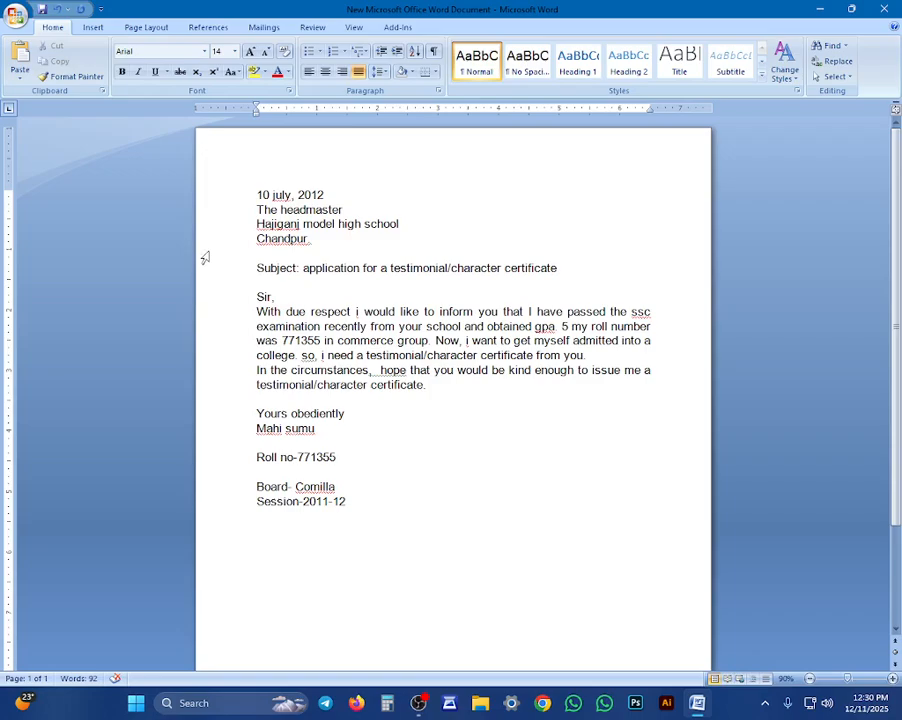
Set the page orientation of the letter to Portrait
{"action": "left_click", "coordinate": [149, 28]}
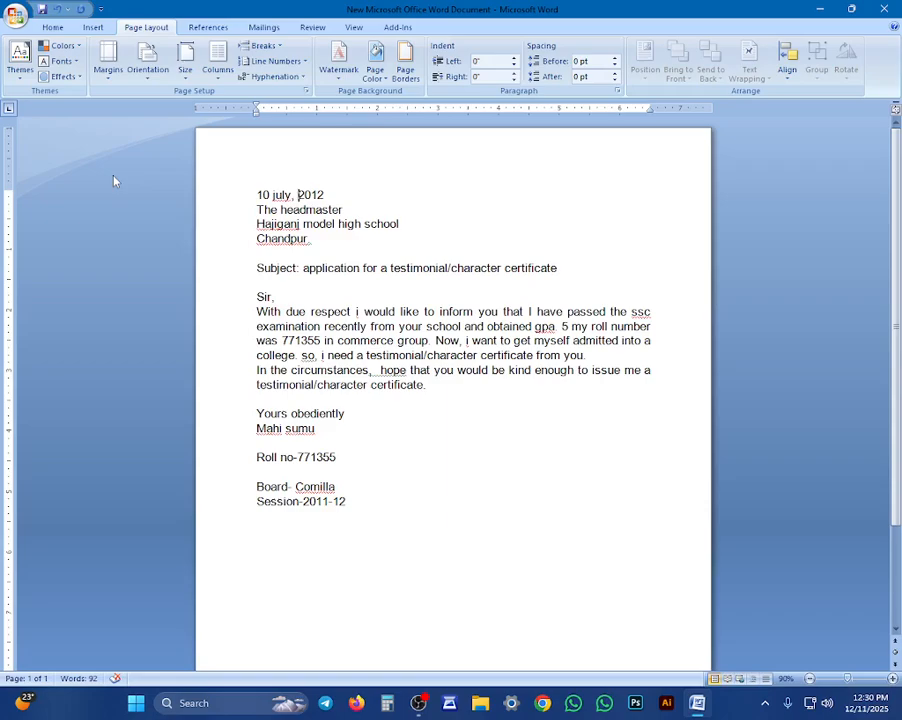
{"action": "left_click", "coordinate": [147, 62]}
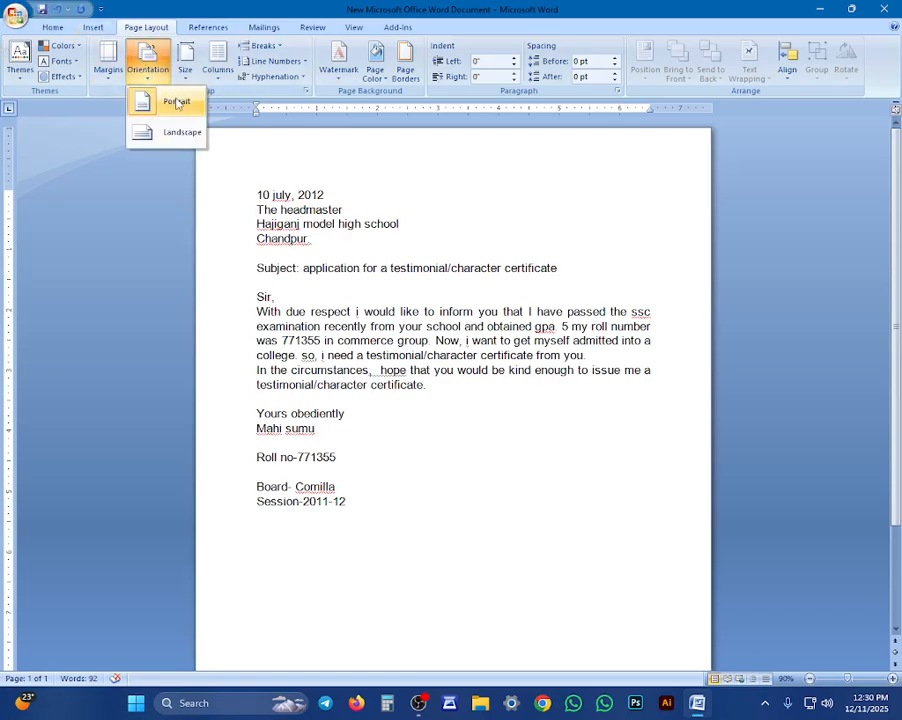
{"action": "left_click", "coordinate": [176, 102]}
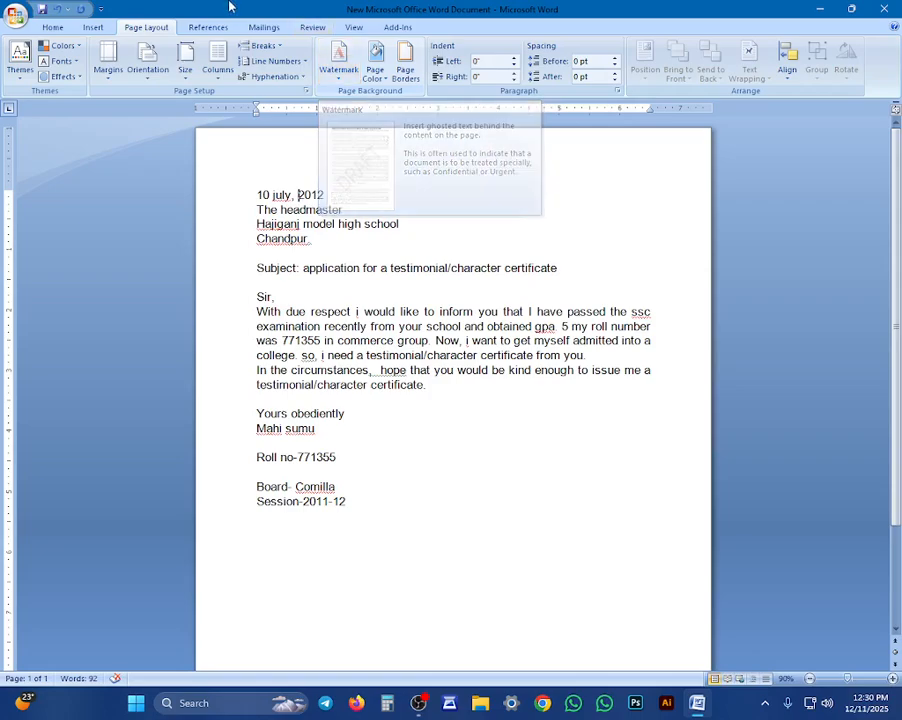
Try the Landscape page orientation and return the page to Portrait
{"action": "left_click", "coordinate": [150, 75]}
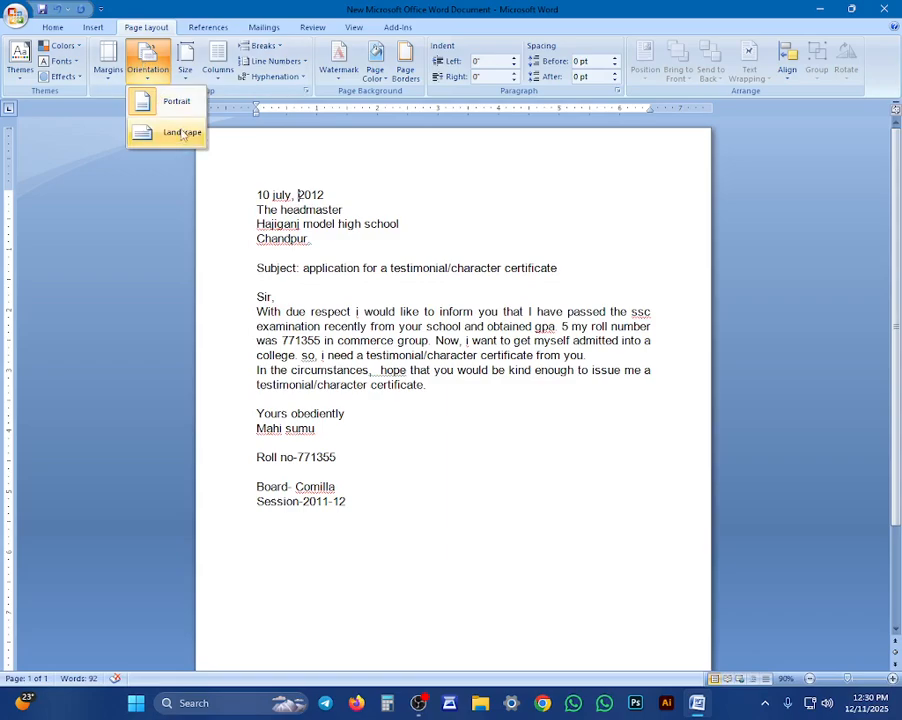
{"action": "left_click", "coordinate": [178, 131]}
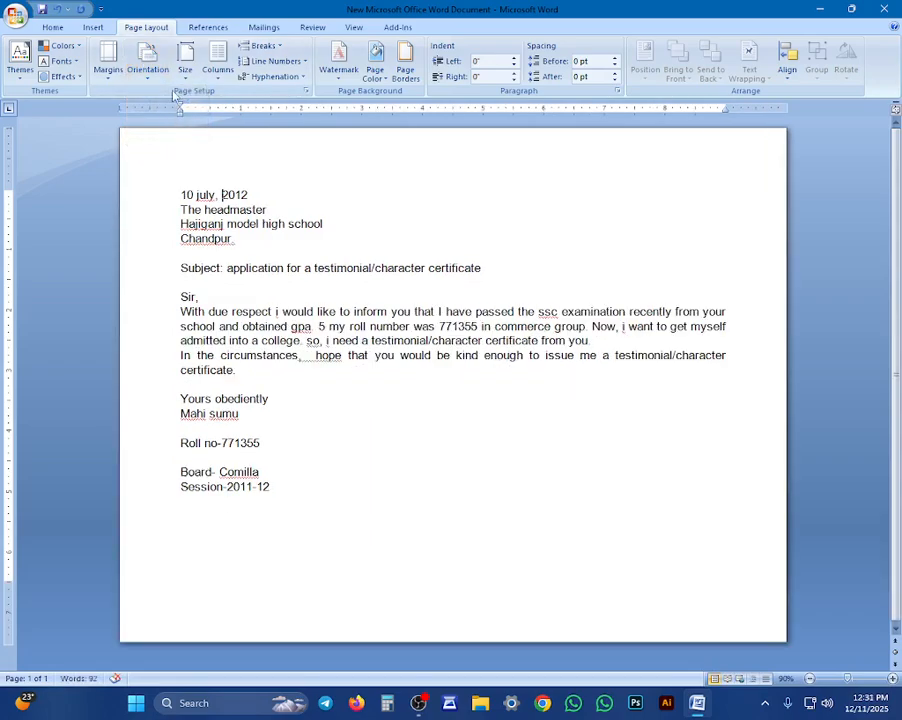
{"action": "left_click", "coordinate": [148, 68]}
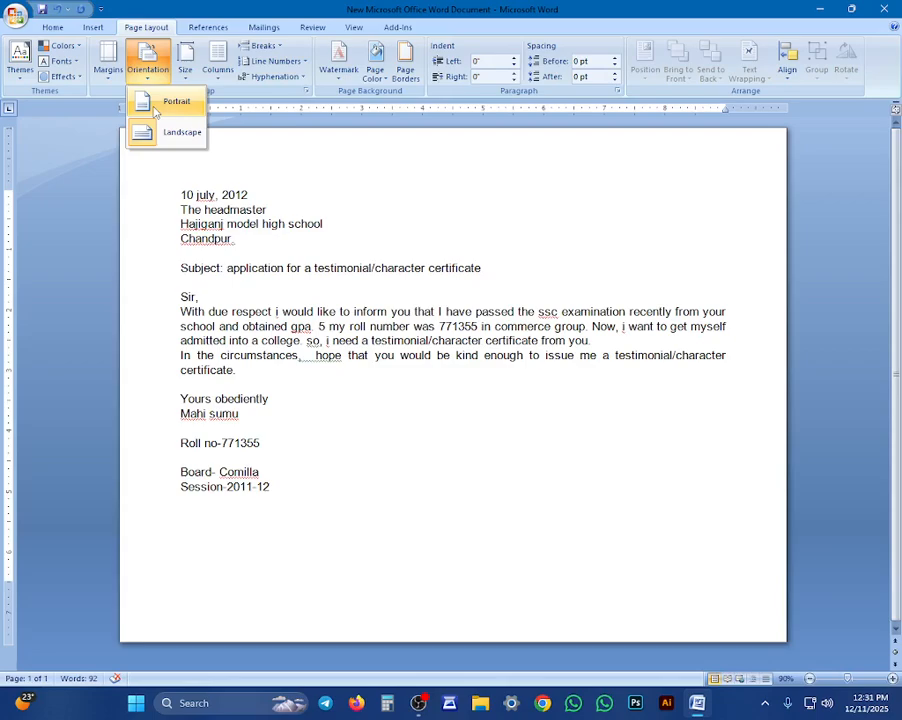
{"action": "left_click", "coordinate": [160, 103]}
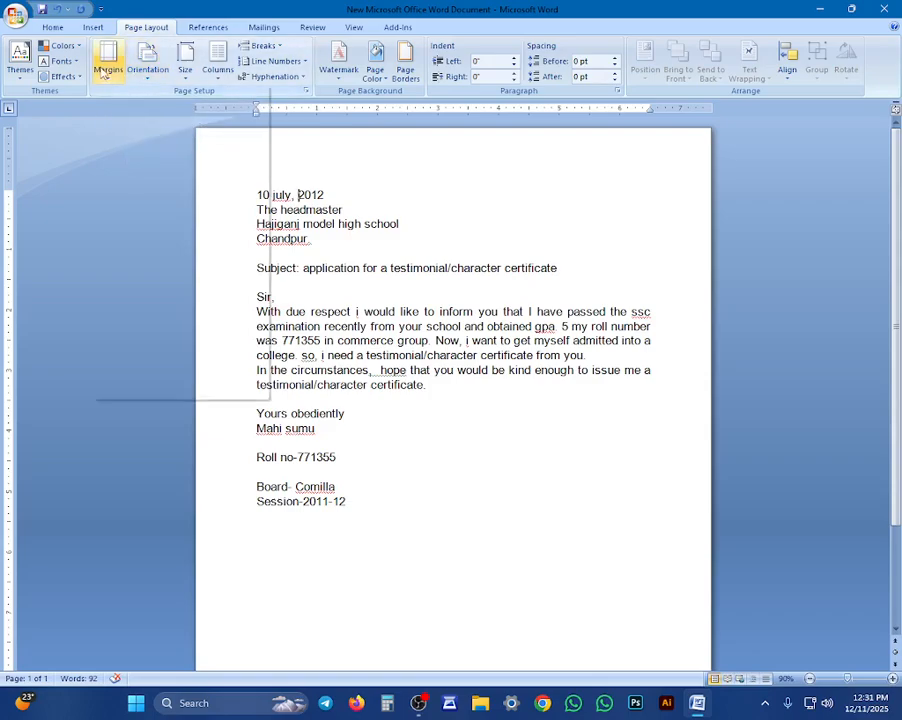
Open the page setup settings and choose A4 210 x 297 mm as the paper size
{"action": "left_click", "coordinate": [108, 62]}
{"action": "left_click", "coordinate": [148, 390]}
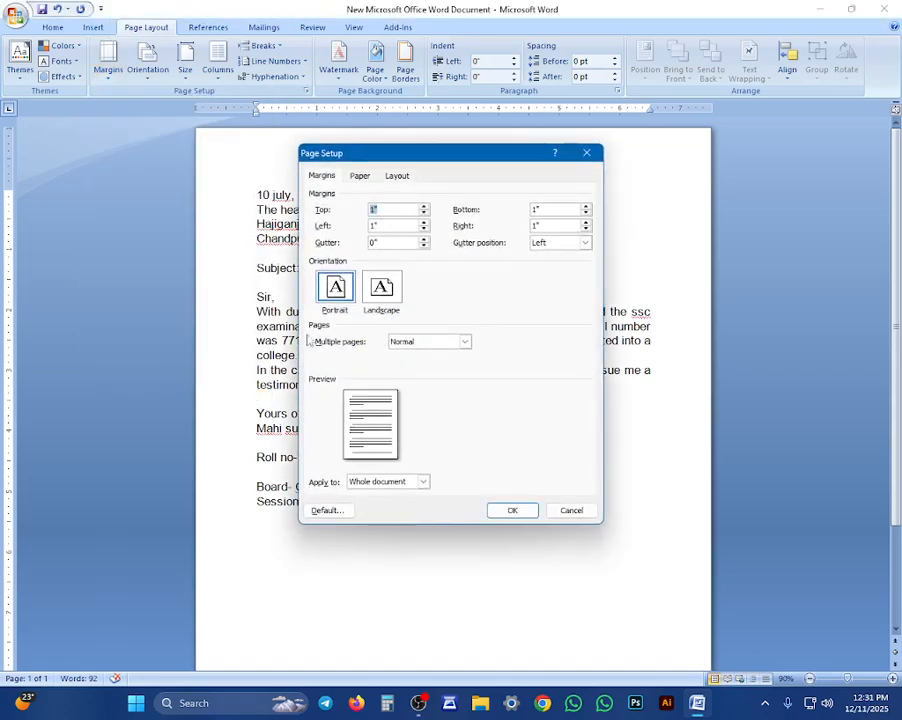
{"action": "left_click", "coordinate": [359, 175]}
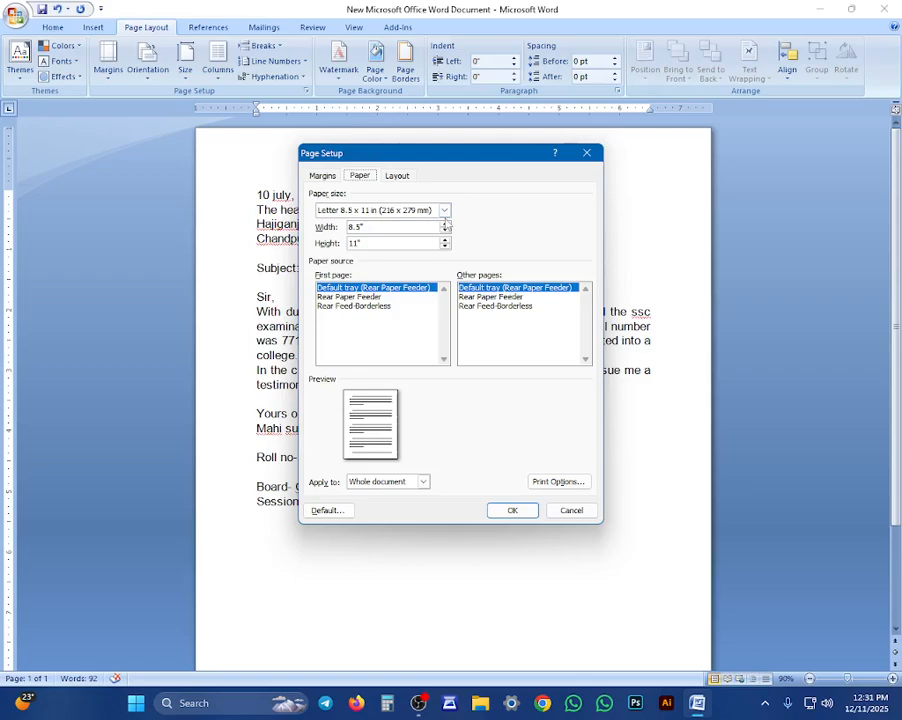
{"action": "left_click", "coordinate": [444, 210]}
{"action": "scroll", "coordinate": [436, 250], "scroll_direction": "up", "scroll_amount": 5}
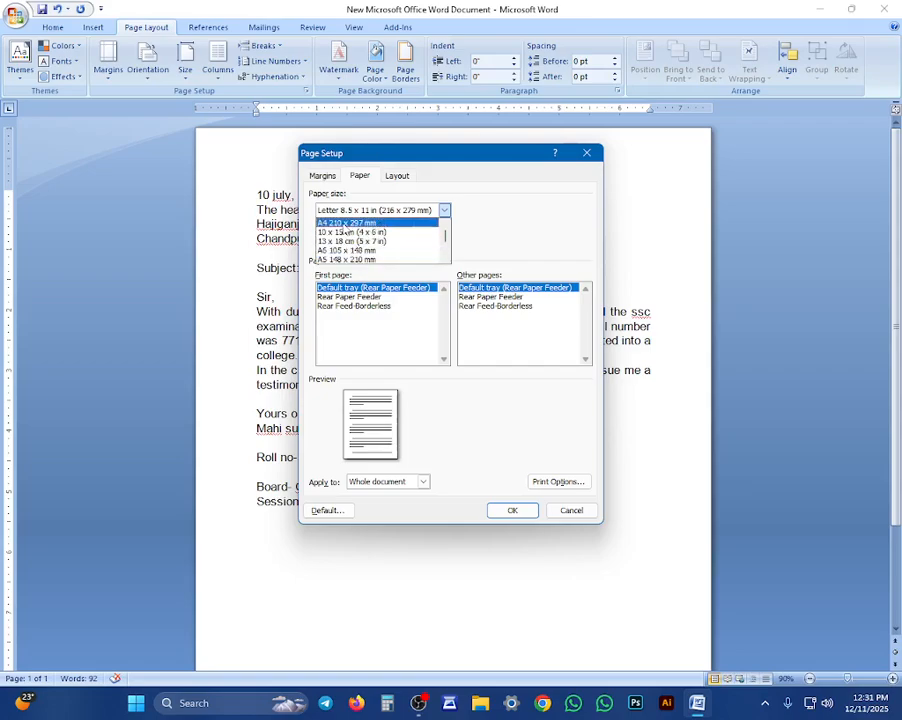
{"action": "left_click", "coordinate": [345, 223]}
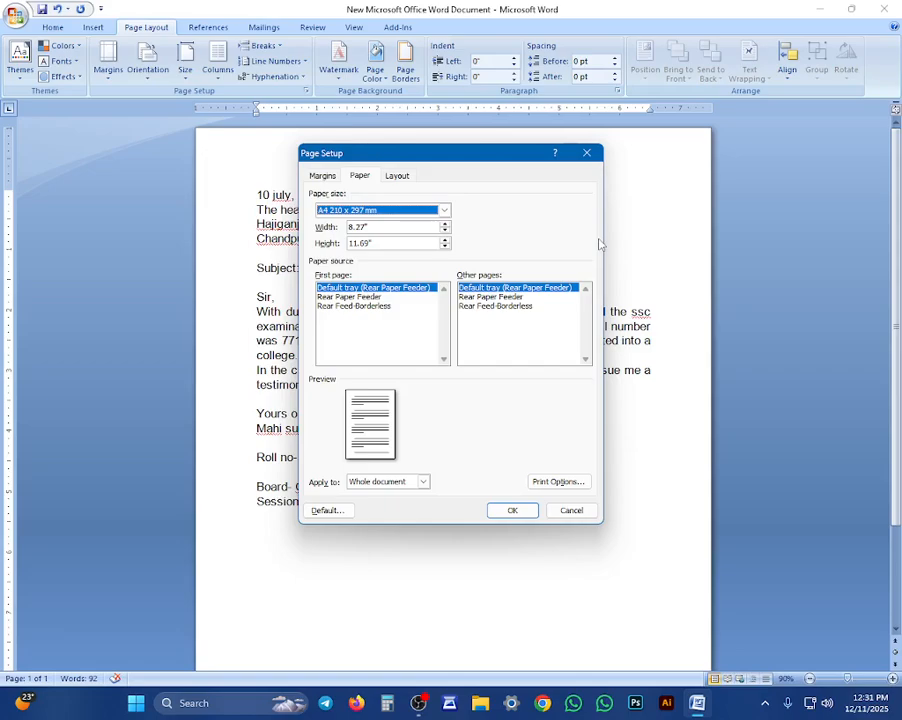
Look through the available paper sizes and try Legal 8.5 x 14 in (216 x 356 mm)
{"action": "left_click", "coordinate": [444, 210]}
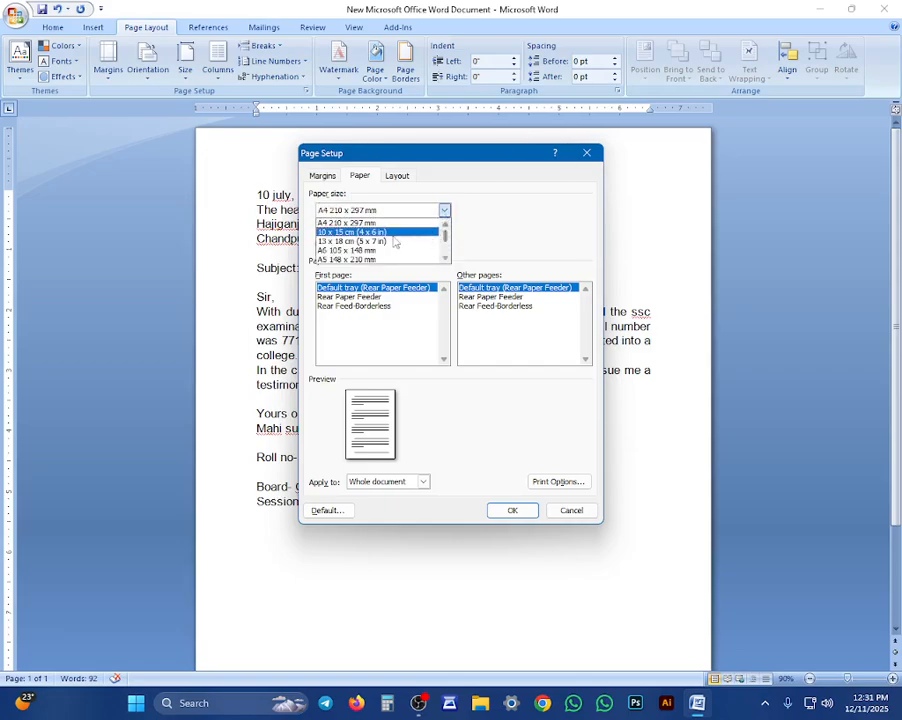
{"action": "scroll", "coordinate": [378, 232], "scroll_direction": "down", "scroll_amount": 5}
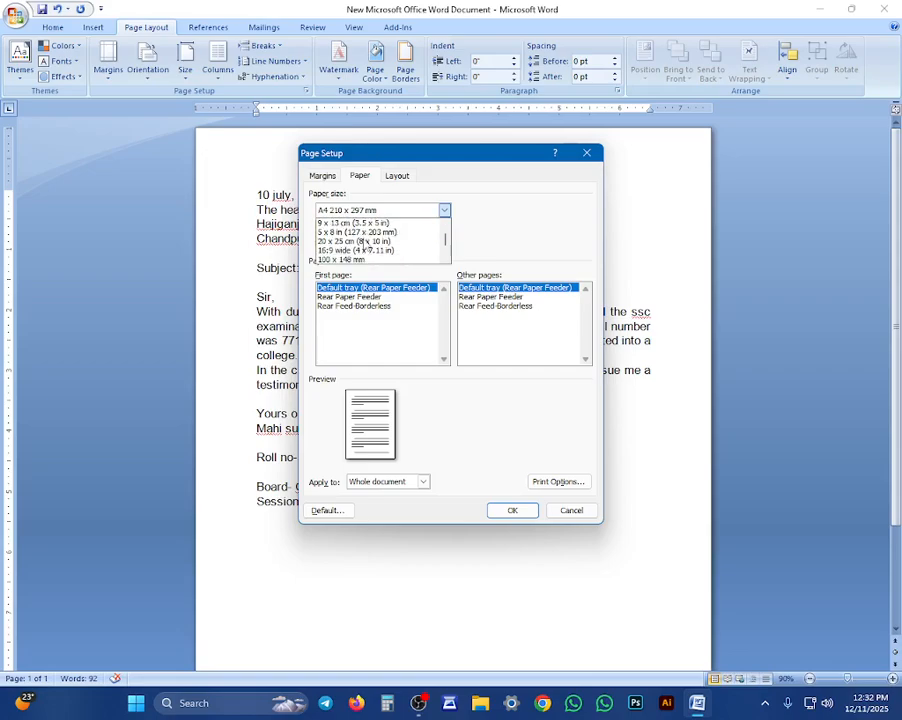
{"action": "scroll", "coordinate": [368, 250], "scroll_direction": "down", "scroll_amount": 3}
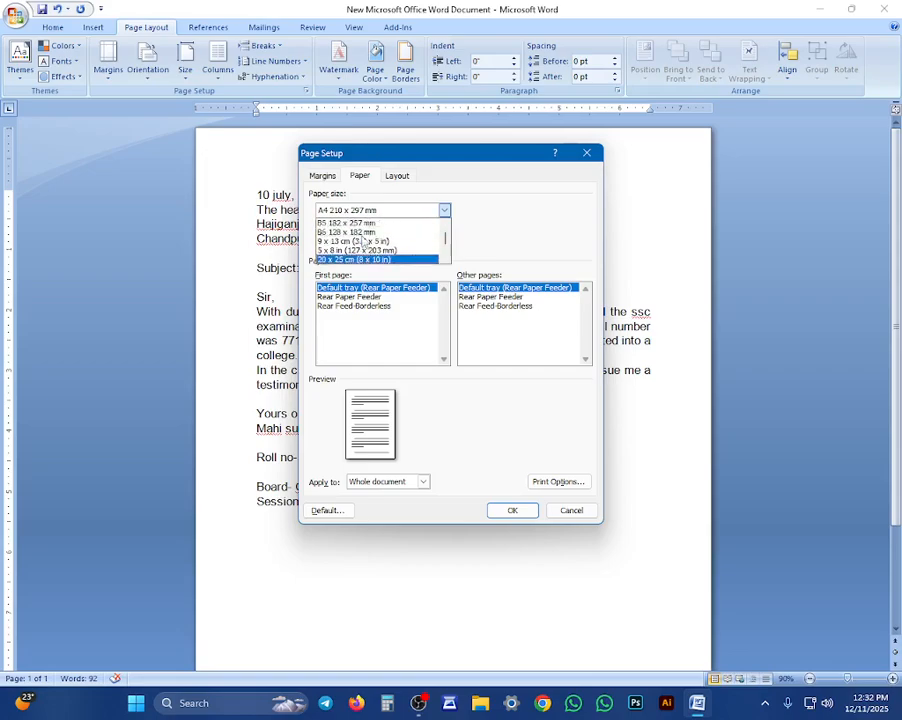
{"action": "scroll", "coordinate": [361, 235], "scroll_direction": "down", "scroll_amount": 3}
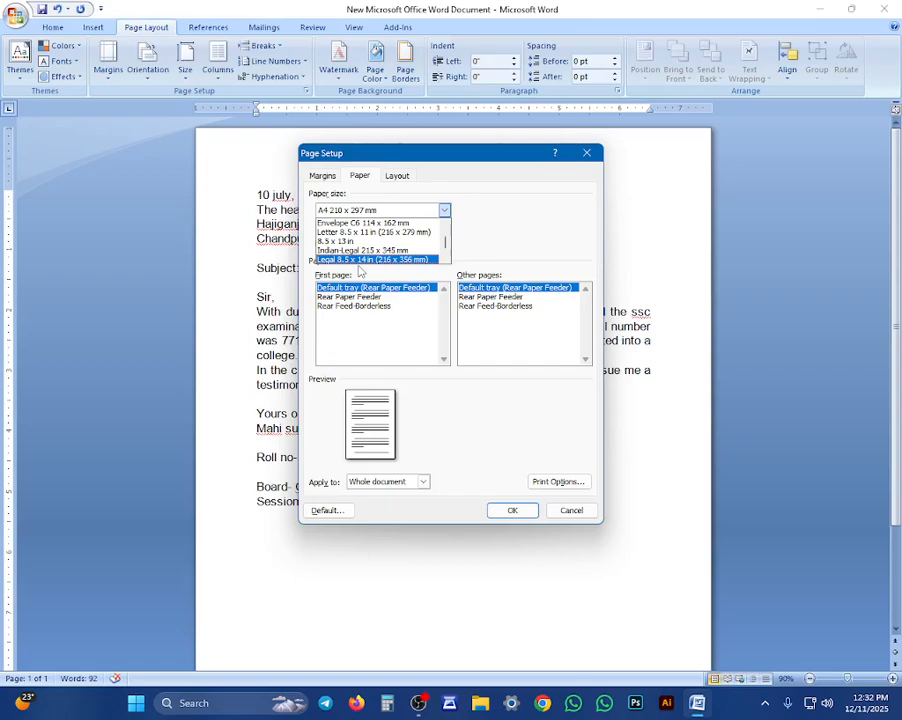
{"action": "scroll", "coordinate": [361, 265], "scroll_direction": "down", "scroll_amount": 1}
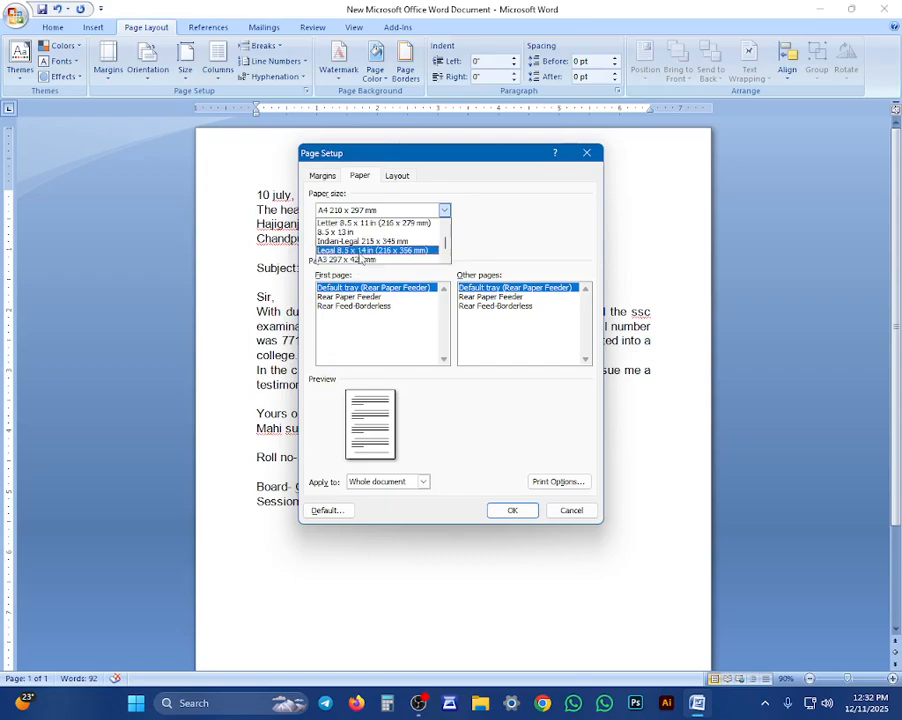
{"action": "left_click", "coordinate": [359, 252]}
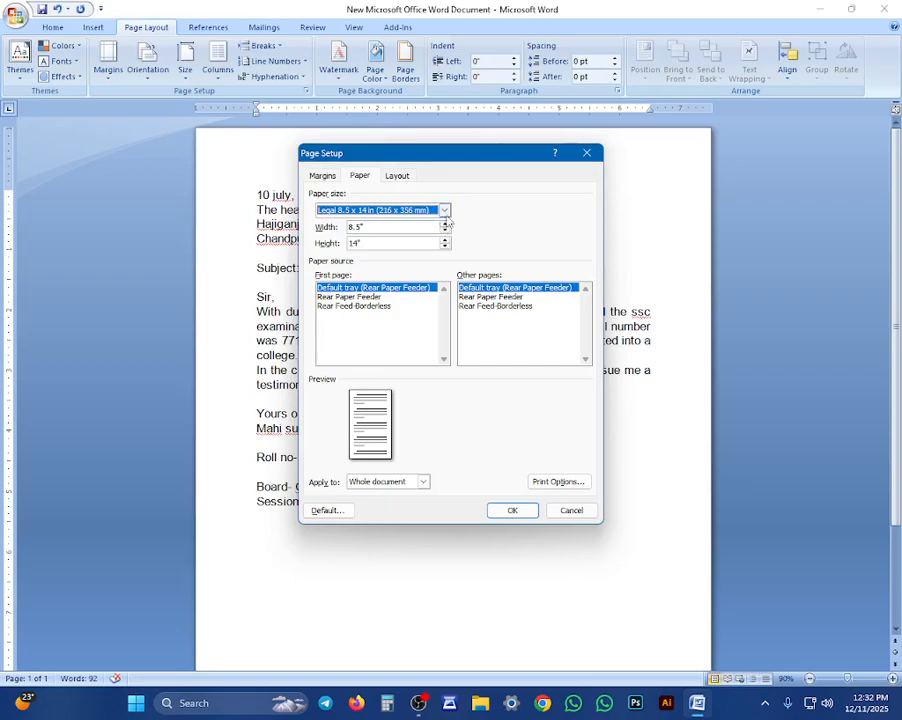
Set the paper size back to A4 210 x 297 mm and apply it to the whole document
{"action": "left_click", "coordinate": [444, 210]}
{"action": "scroll", "coordinate": [375, 240], "scroll_direction": "down", "scroll_amount": 5}
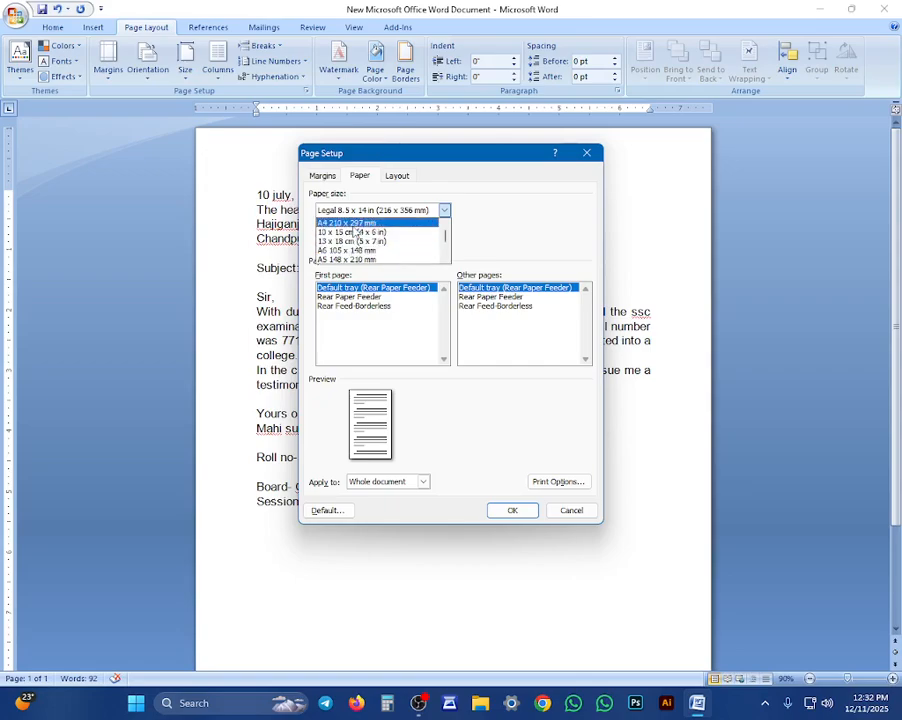
{"action": "left_click", "coordinate": [350, 222]}
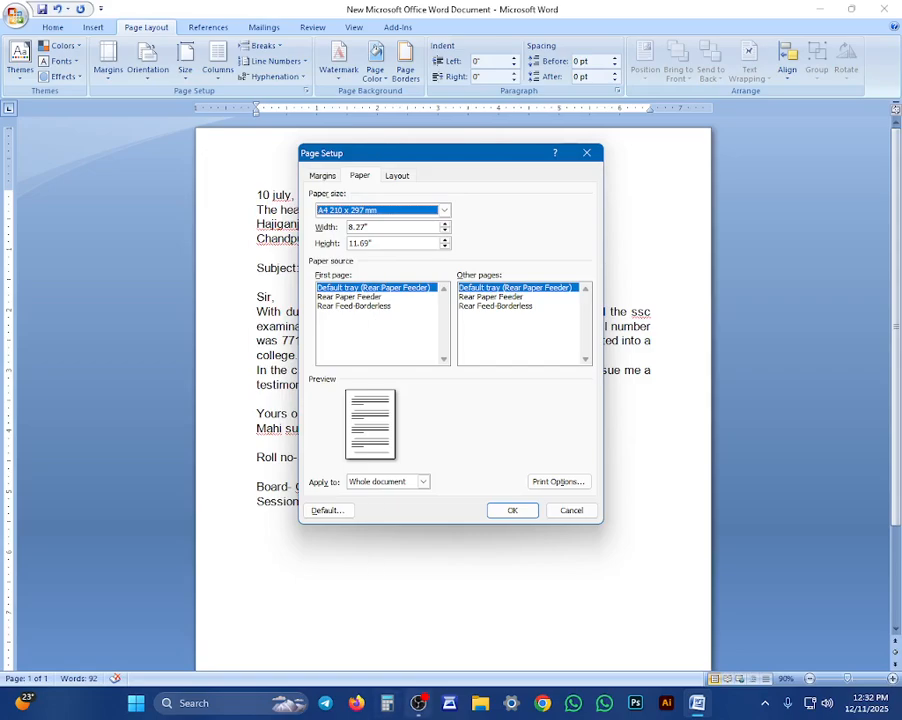
{"action": "left_click", "coordinate": [512, 510]}
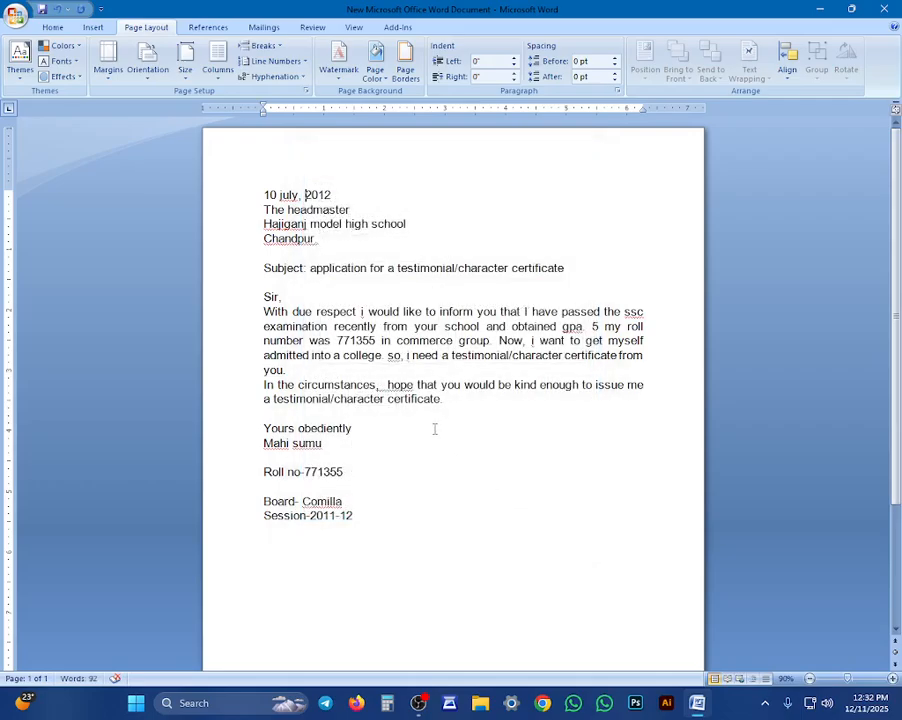
{"action": "scroll", "coordinate": [340, 366], "scroll_direction": "up", "scroll_amount": 5}
{"action": "scroll", "coordinate": [339, 368], "scroll_direction": "down", "scroll_amount": 9}
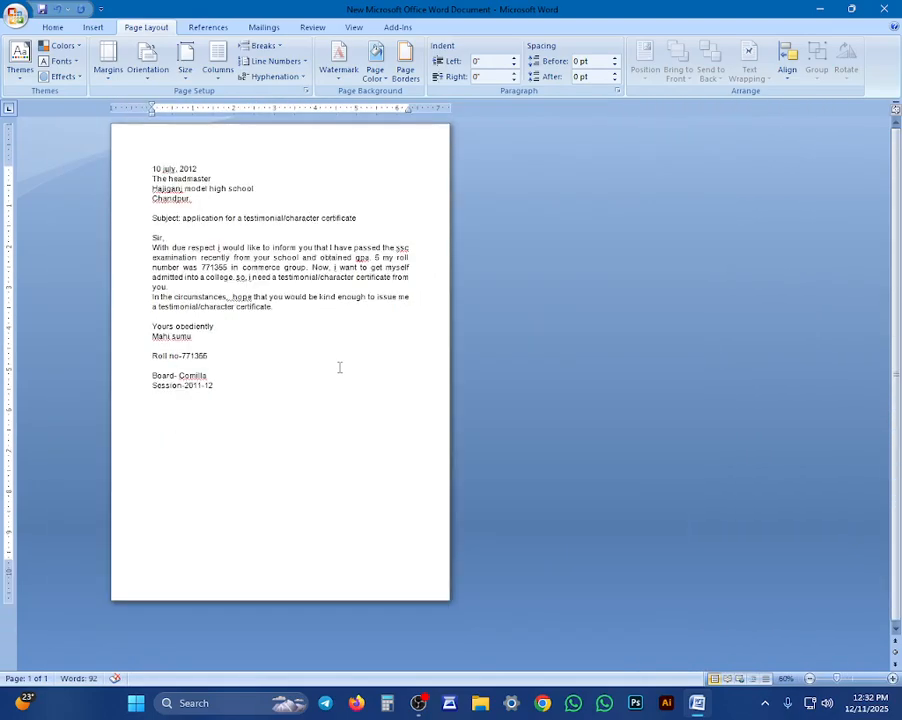
{"action": "scroll", "coordinate": [339, 368], "scroll_direction": "up", "scroll_amount": 3}
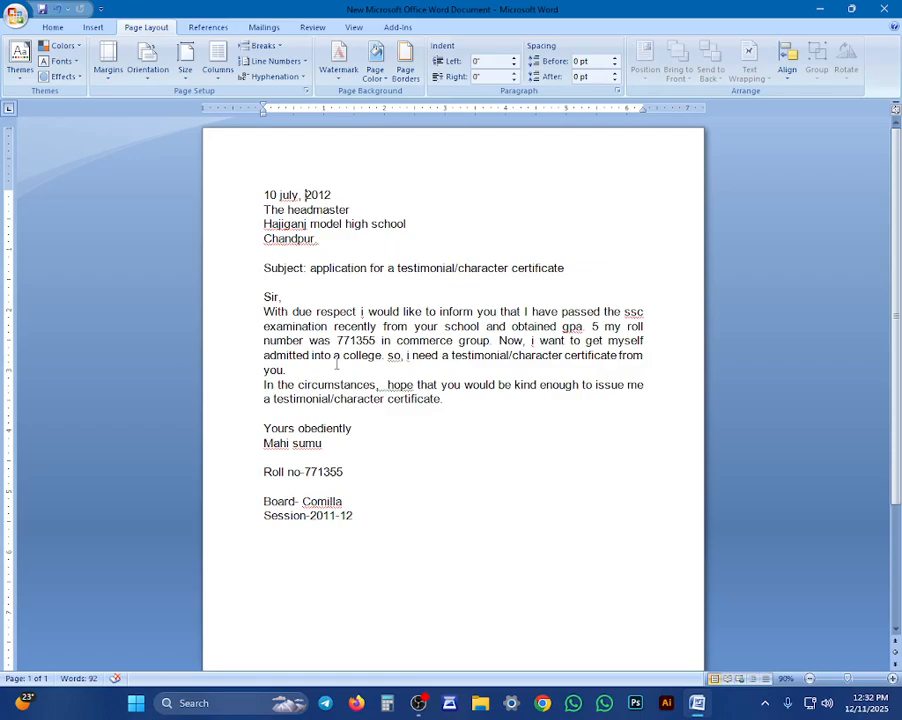
Set custom page margins of 1.2 inches top and left and 0.9 inches right, change the bottom margin, and apply them
{"action": "left_click", "coordinate": [110, 70]}
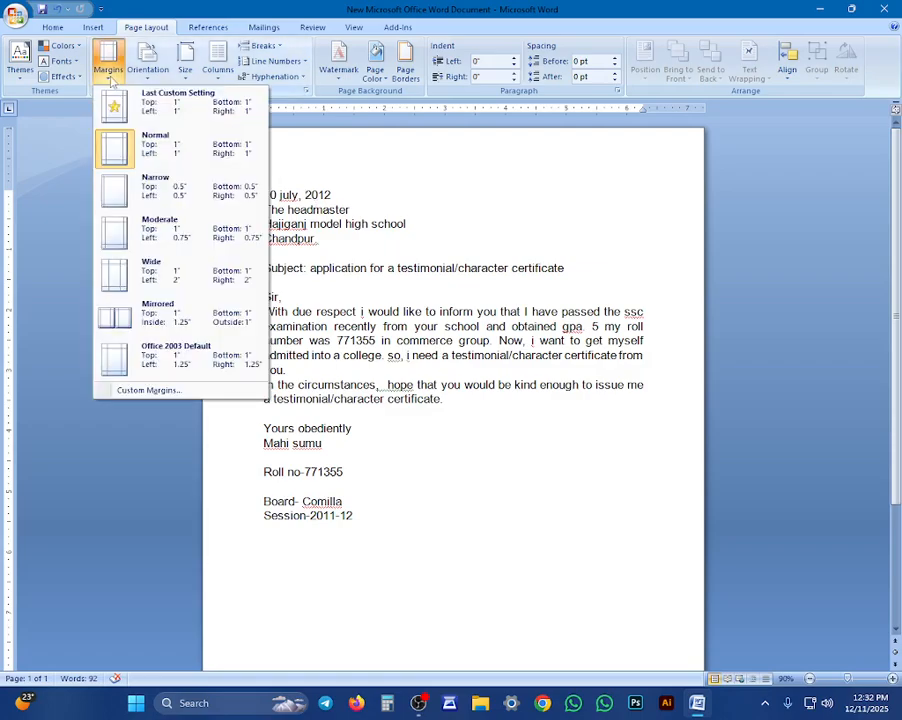
{"action": "left_click", "coordinate": [148, 390]}
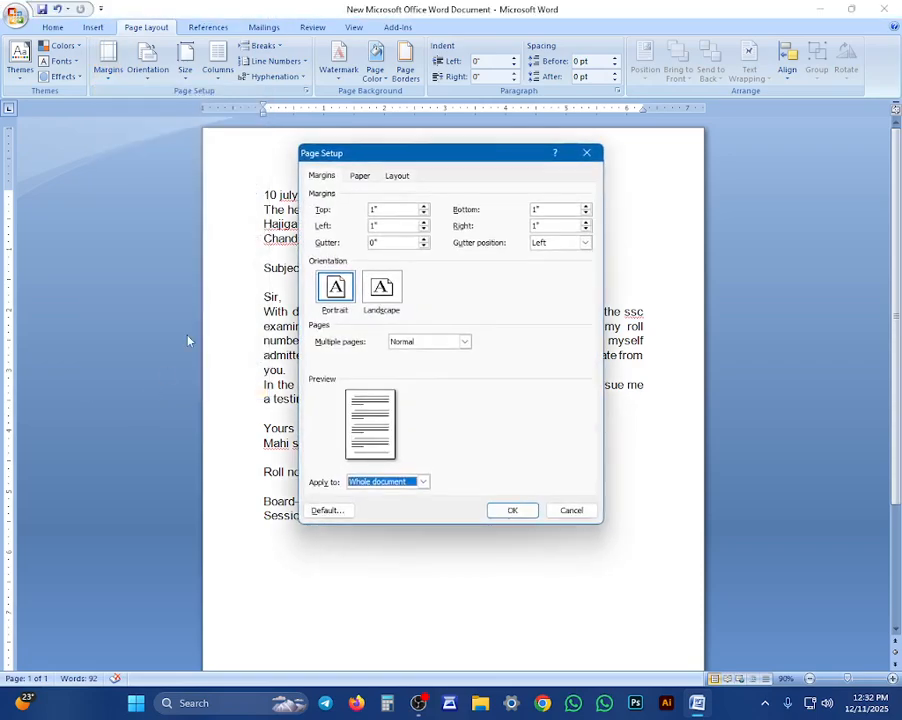
{"action": "left_click", "coordinate": [389, 208]}
{"action": "type", "text": ".2"}
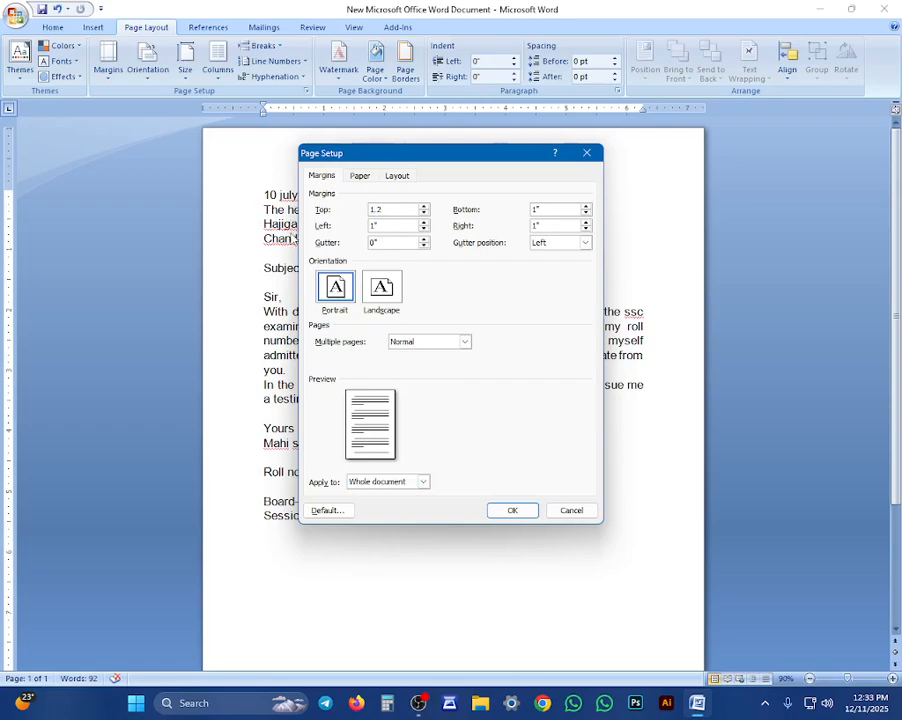
{"action": "key", "text": "Tab"}
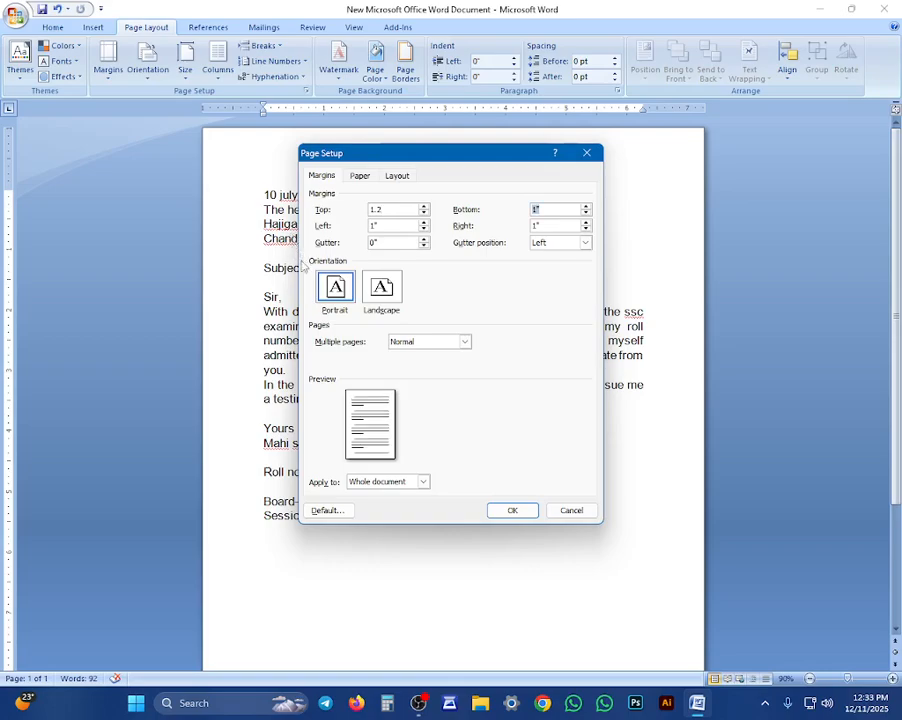
{"action": "type", "text": "18"}
{"action": "key", "text": "Tab"}
{"action": "type", "text": "1.2"}
{"action": "key", "text": "Tab"}
{"action": "type", "text": ".9"}
{"action": "left_click", "coordinate": [512, 510]}
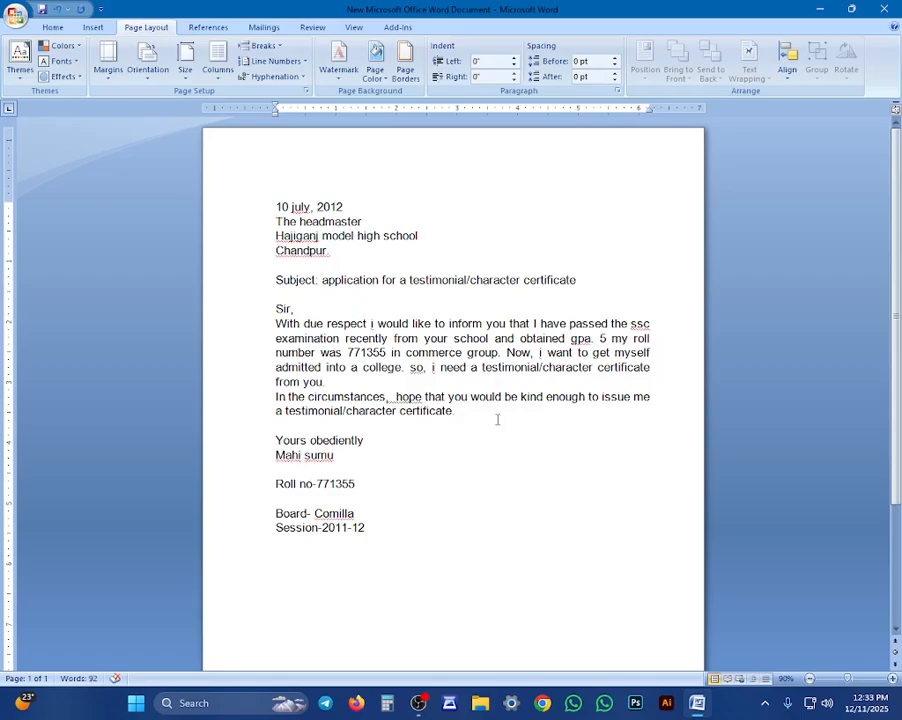
{"action": "scroll", "coordinate": [494, 416], "scroll_direction": "up", "scroll_amount": 5}
{"action": "scroll", "coordinate": [497, 419], "scroll_direction": "down", "scroll_amount": 6}
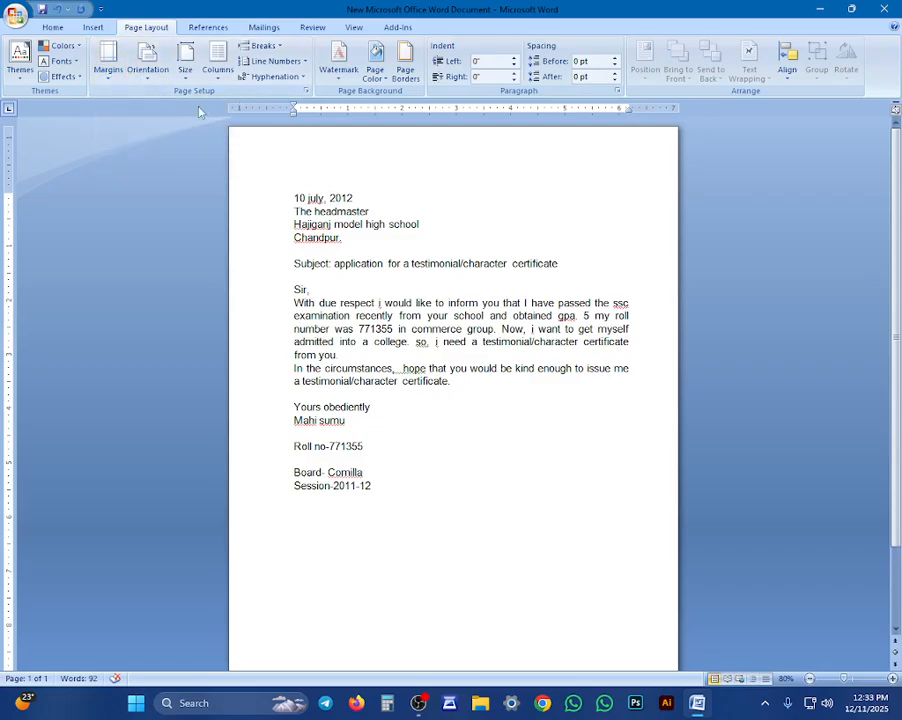
{"action": "left_click", "coordinate": [8, 12]}
{"action": "left_click", "coordinate": [45, 139]}
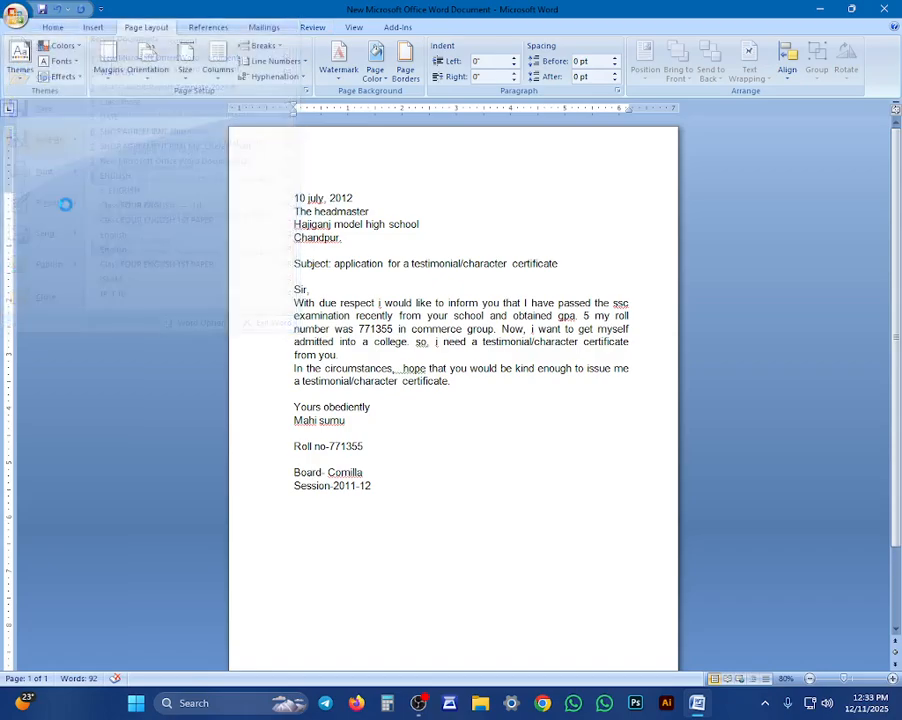
{"action": "left_click", "coordinate": [133, 278]}
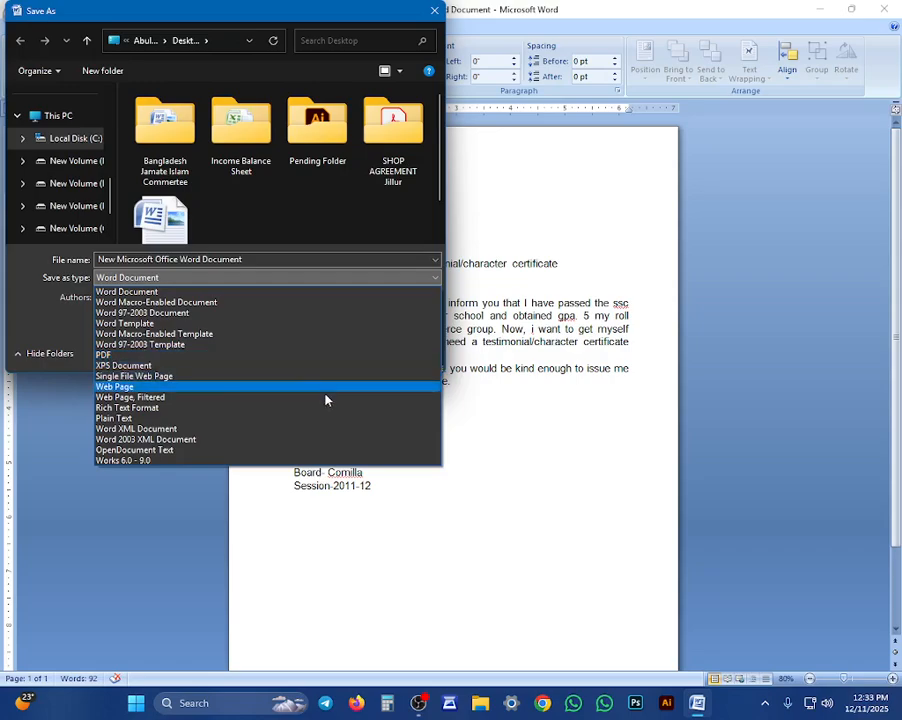
{"action": "left_click", "coordinate": [537, 472]}
{"action": "left_click", "coordinate": [402, 351]}
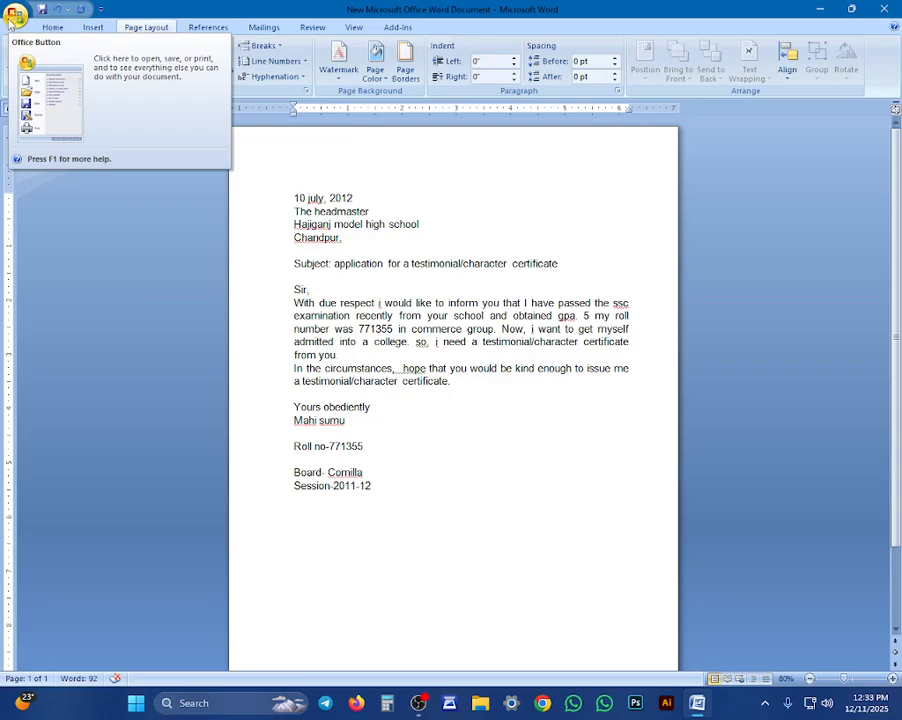
Save a PDF copy of the letter on the Desktop under its current file name
{"action": "left_click", "coordinate": [15, 15]}
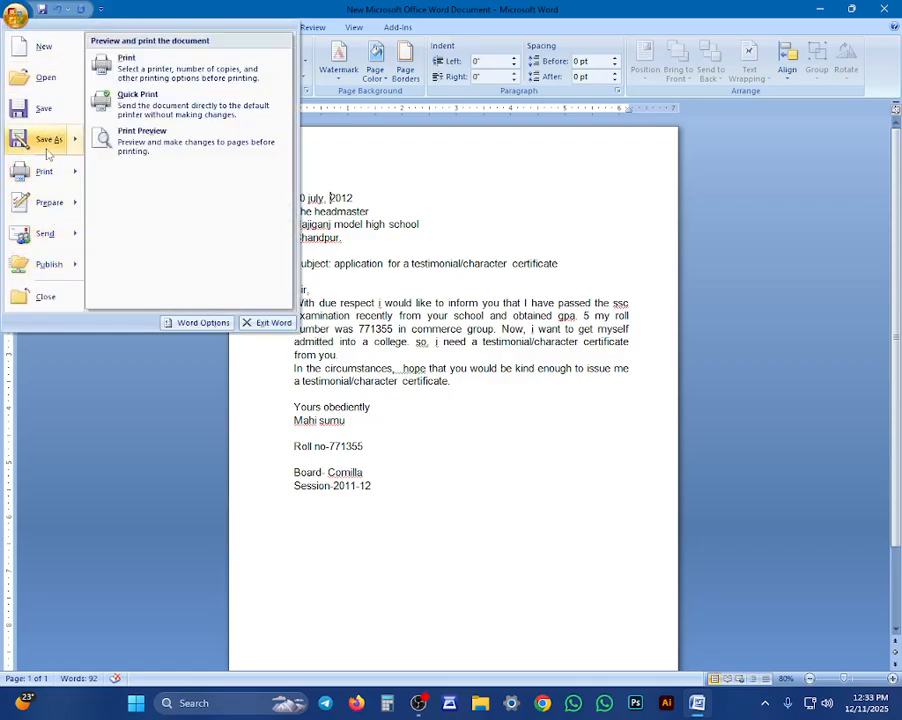
{"action": "left_click", "coordinate": [45, 142]}
{"action": "left_click", "coordinate": [111, 280]}
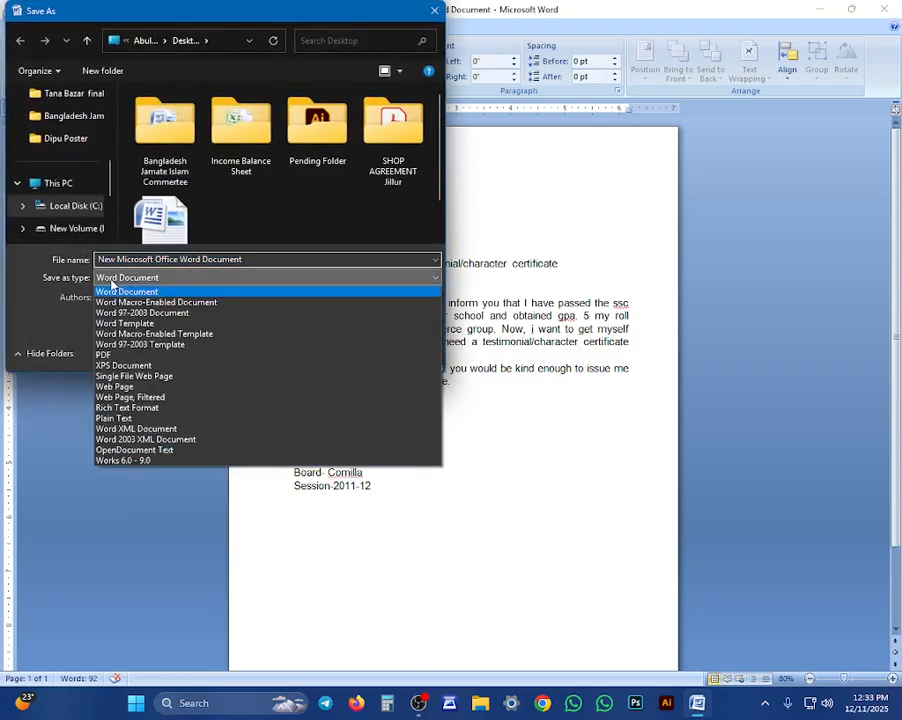
{"action": "left_click", "coordinate": [113, 355]}
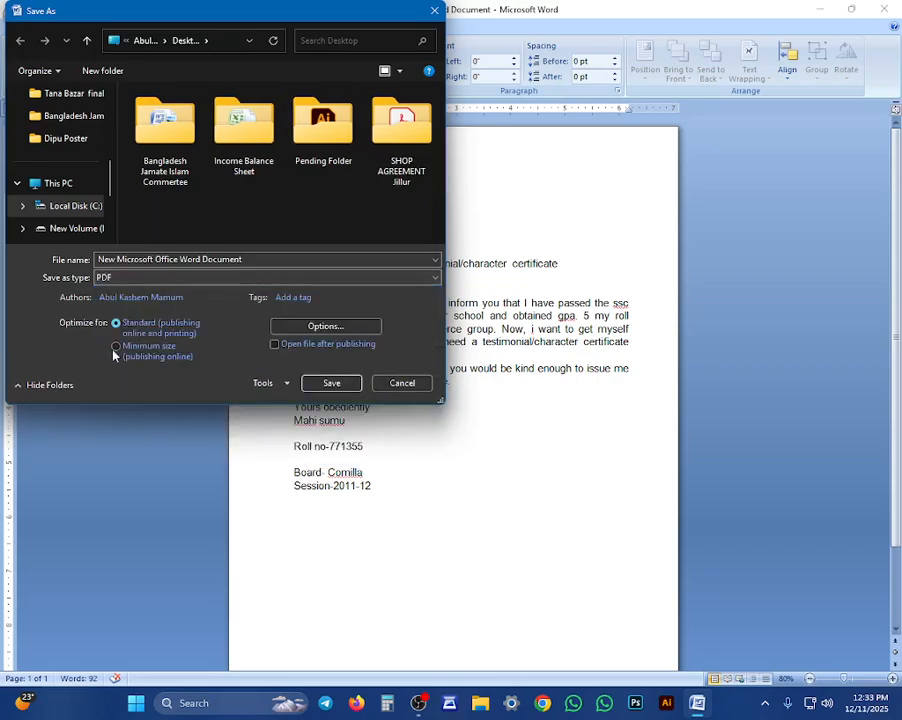
{"action": "left_click", "coordinate": [336, 384]}
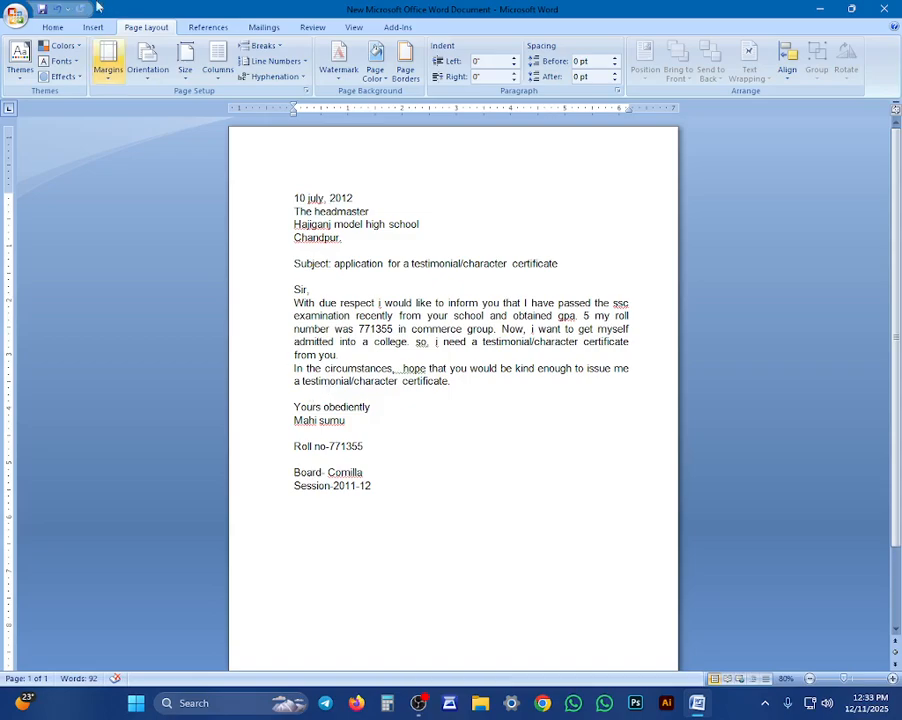
Open the print settings, look through the available printers, and leave without printing
{"action": "left_click", "coordinate": [14, 15]}
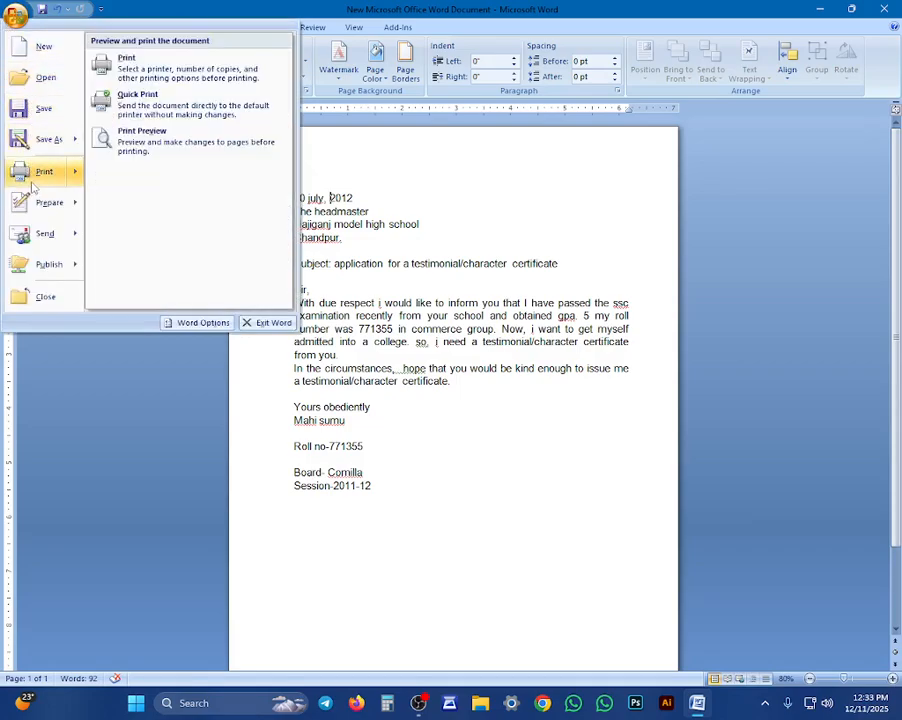
{"action": "left_click", "coordinate": [32, 184]}
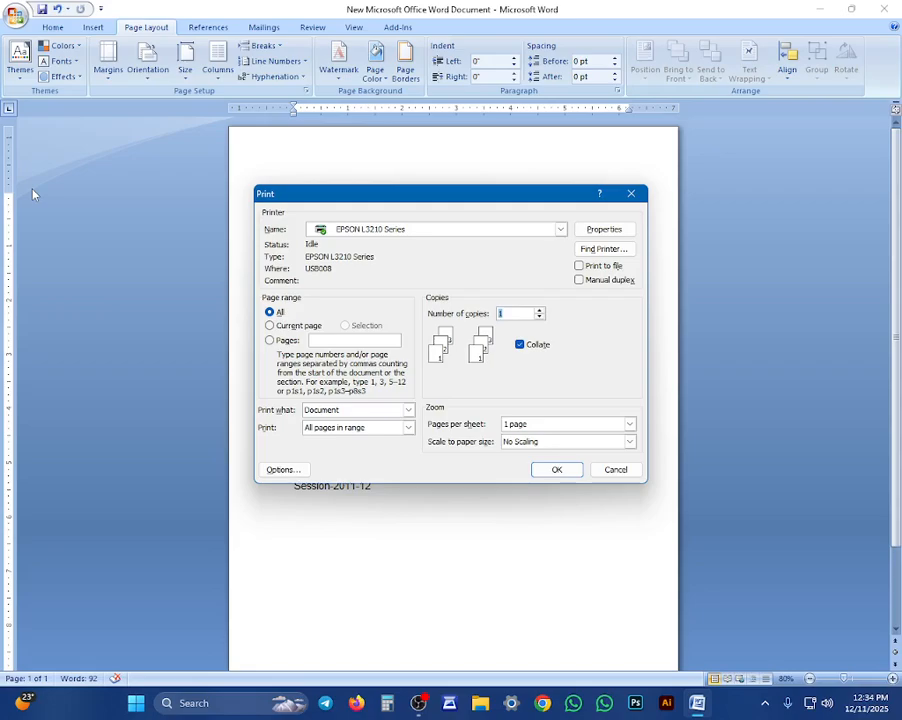
{"action": "key", "text": "Escape"}
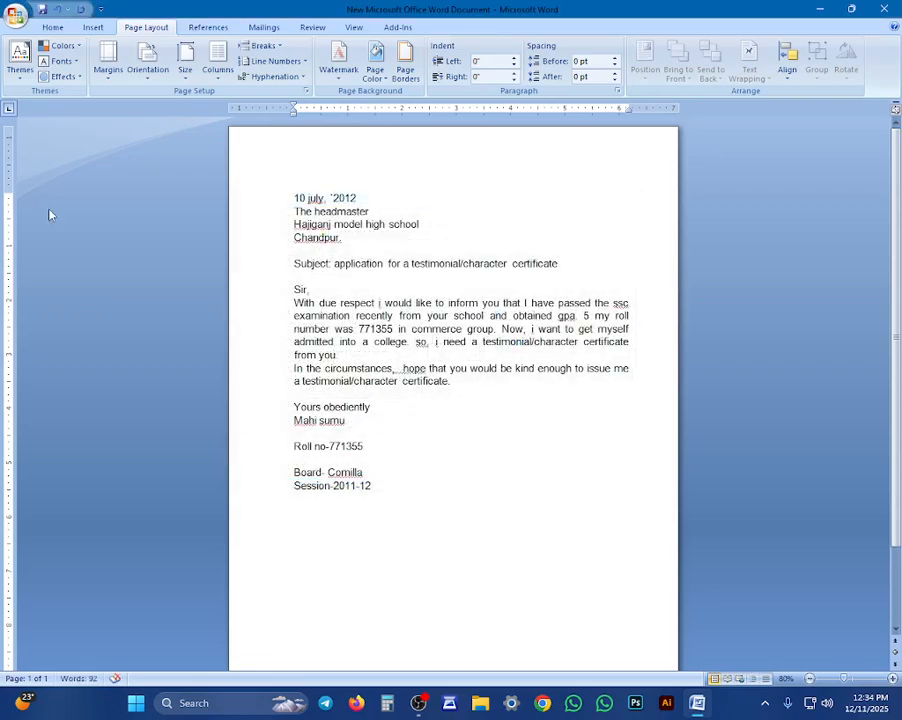
{"action": "key", "text": "ctrl+p"}
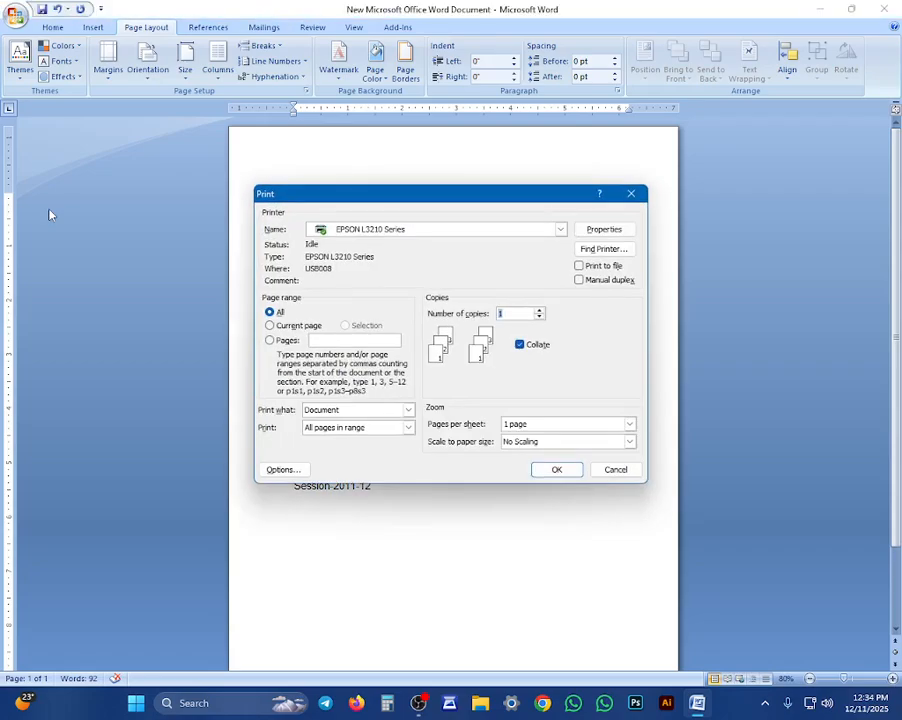
{"action": "key", "text": "Escape"}
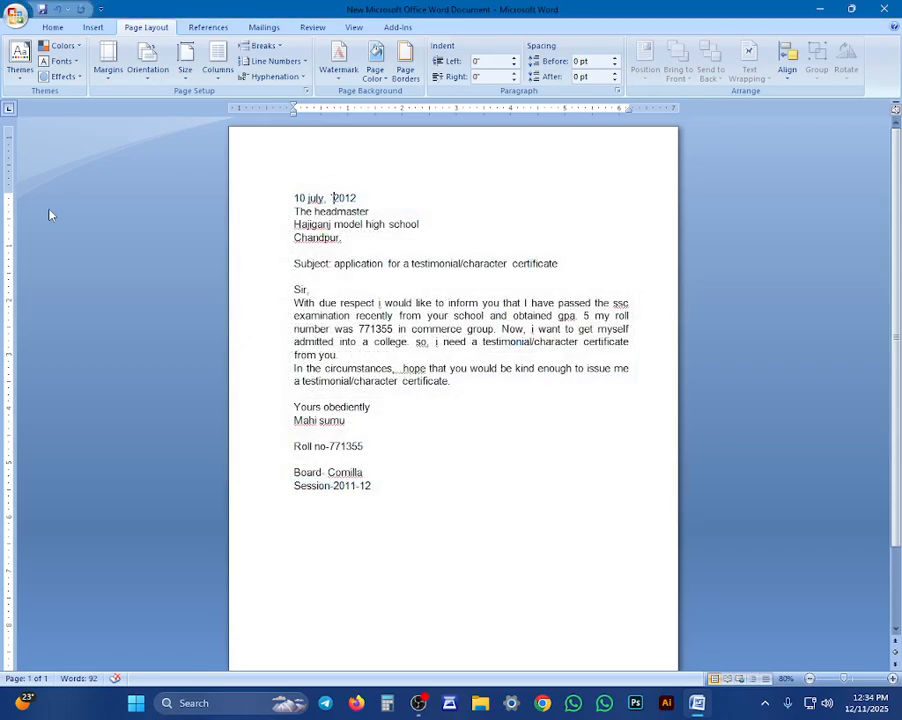
{"action": "key", "text": "ctrl+p"}
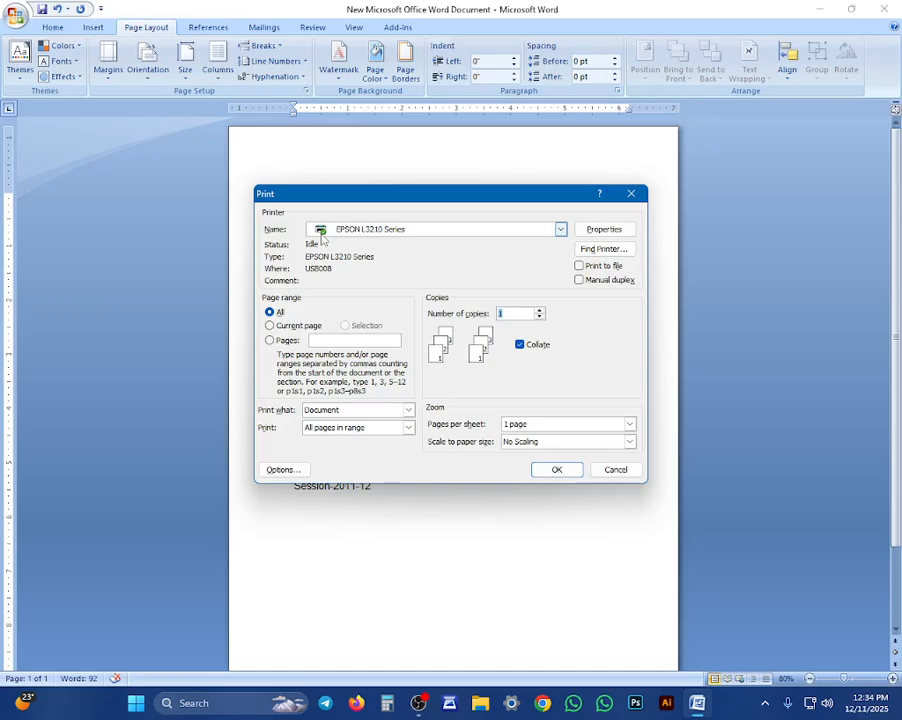
{"action": "left_click", "coordinate": [559, 233]}
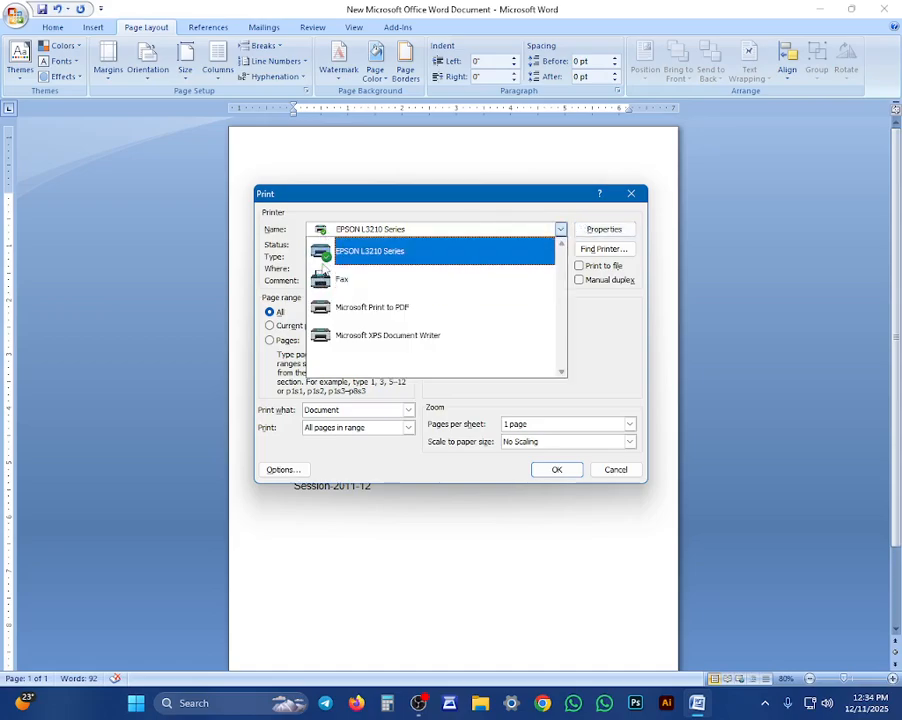
{"action": "left_click", "coordinate": [614, 470]}
{"action": "left_click", "coordinate": [614, 470]}
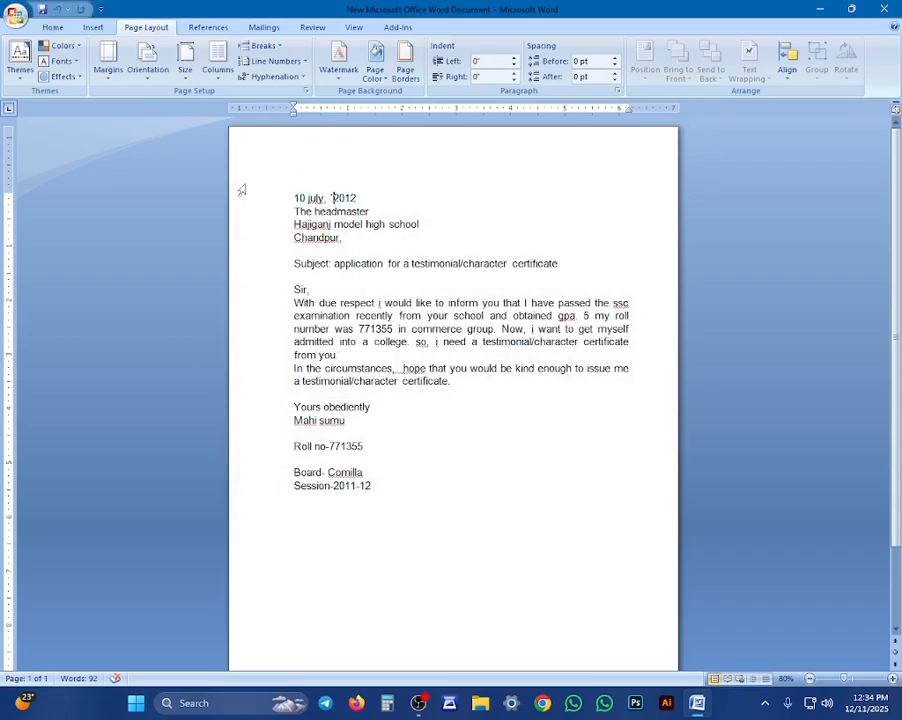
Review the available file formats for saving a copy of the letter, and cancel the save
{"action": "left_click", "coordinate": [14, 14]}
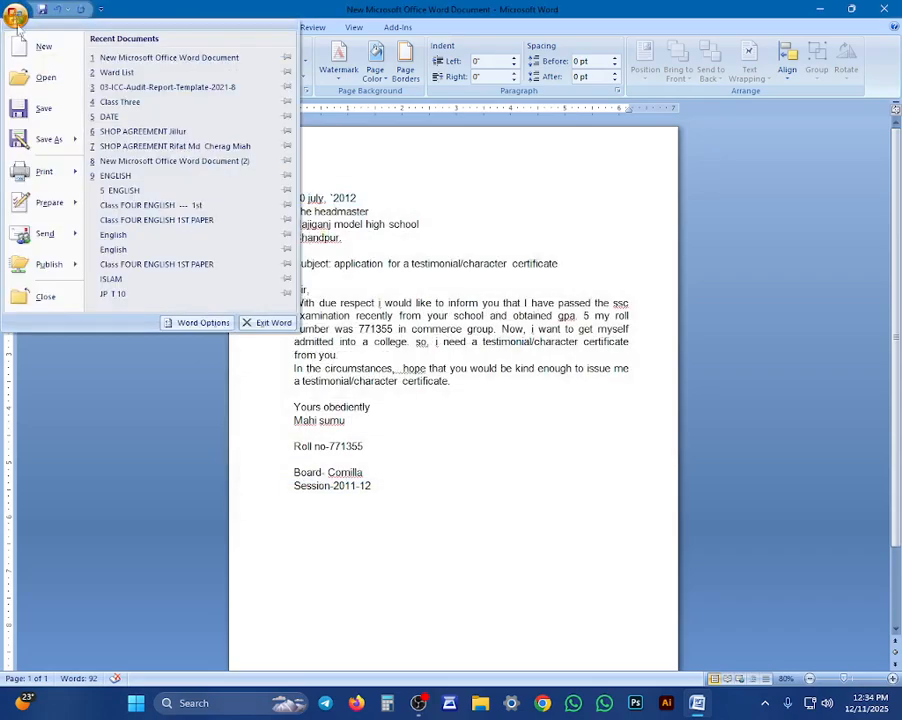
{"action": "left_click", "coordinate": [40, 136]}
{"action": "left_click", "coordinate": [127, 281]}
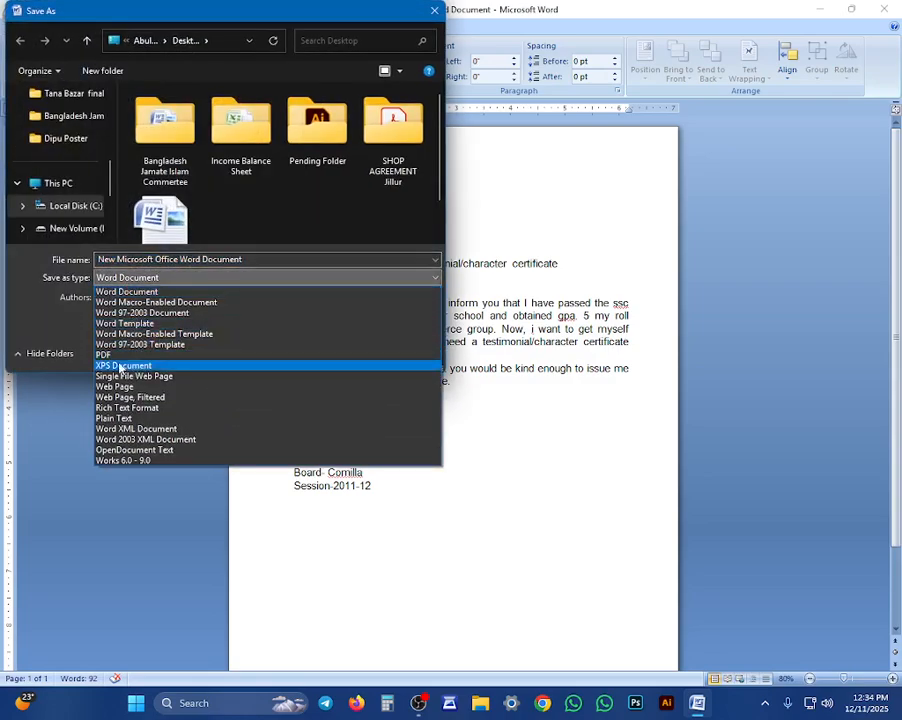
{"action": "left_click", "coordinate": [527, 444]}
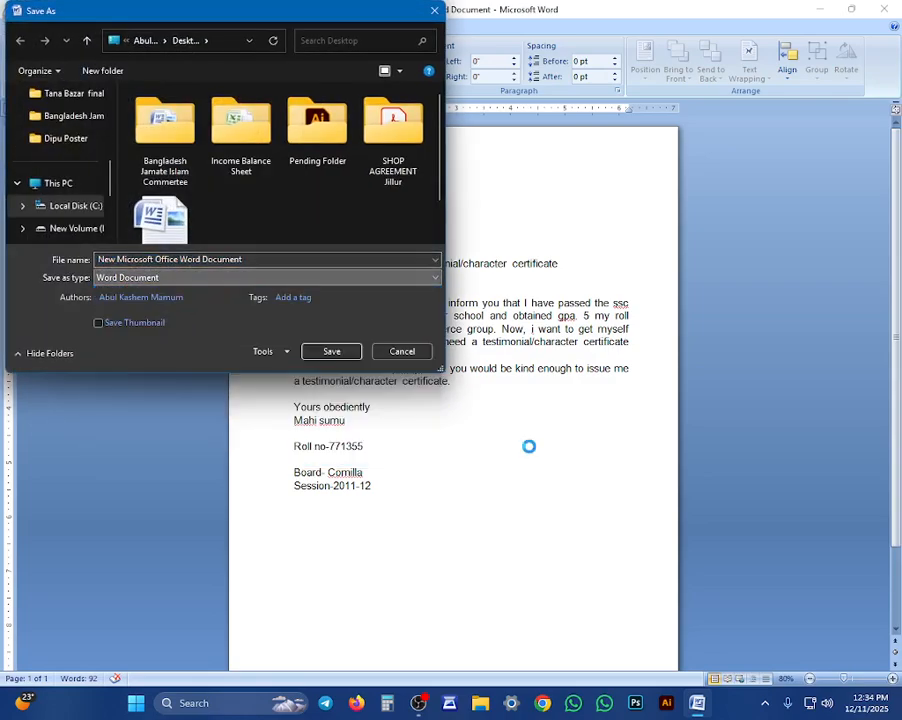
{"action": "left_click", "coordinate": [400, 349]}
Print the letter with Microsoft Print to PDF to a Desktop file named 11, and close the PDF viewer
{"action": "key", "text": "ctrl+p"}
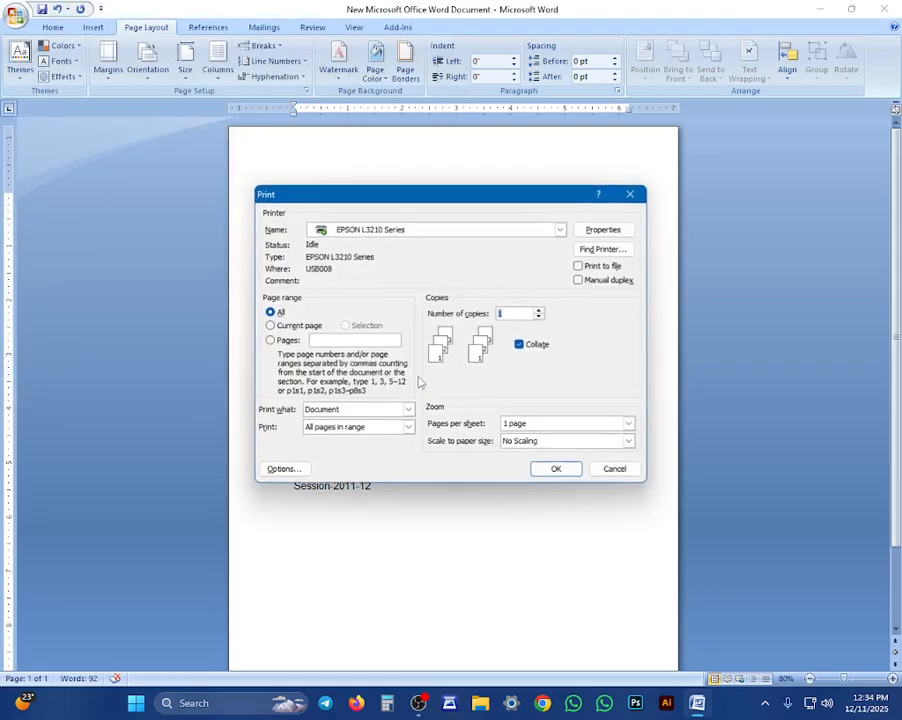
{"action": "left_click", "coordinate": [561, 229]}
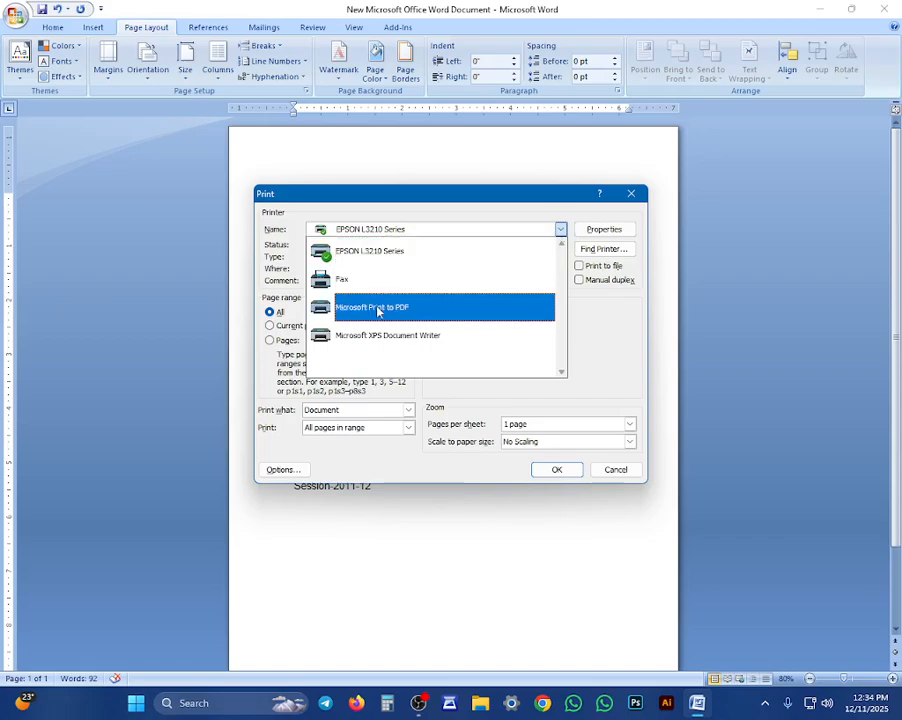
{"action": "left_click", "coordinate": [378, 311]}
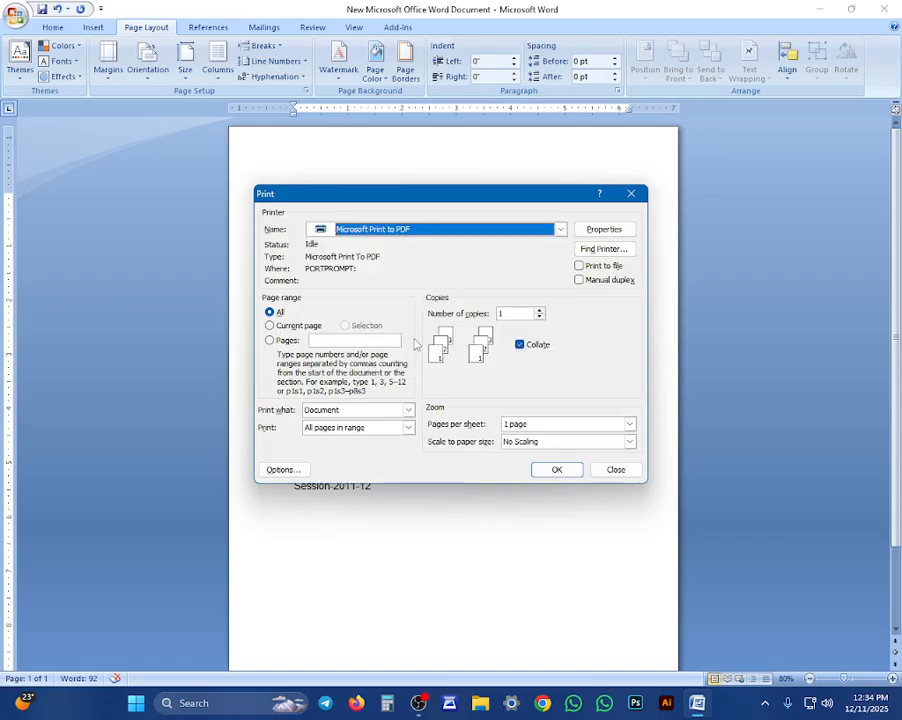
{"action": "left_click", "coordinate": [550, 472]}
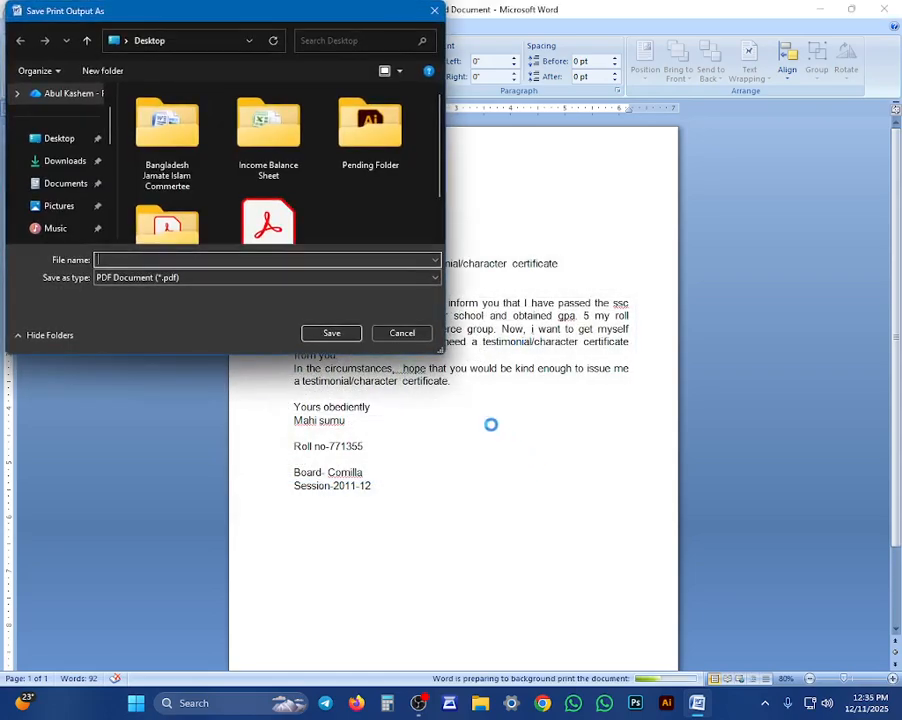
{"action": "type", "text": "11"}
{"action": "left_click", "coordinate": [306, 332]}
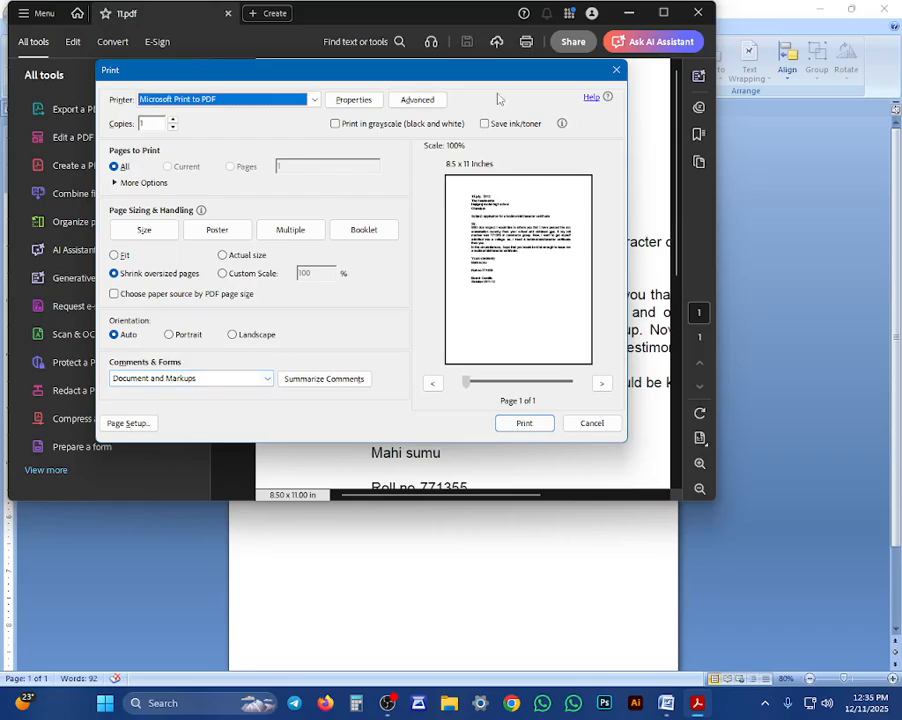
{"action": "left_click", "coordinate": [616, 69]}
{"action": "left_click", "coordinate": [700, 14]}
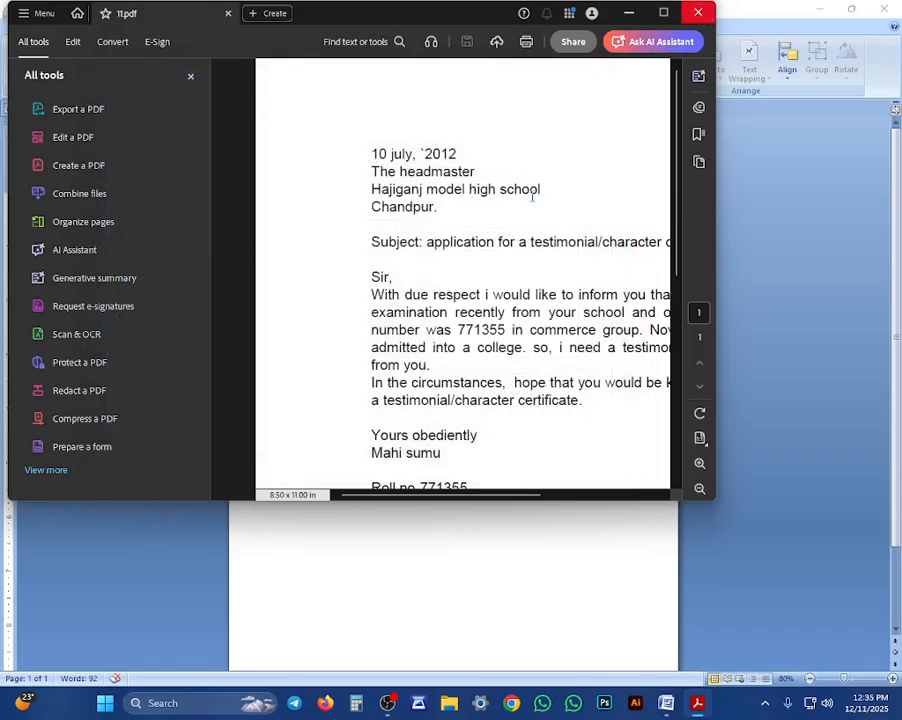
Select the EPSON L3210 Series printer for the letter, review its print quality options, and accept its properties
{"action": "key", "text": "ctrl+p"}
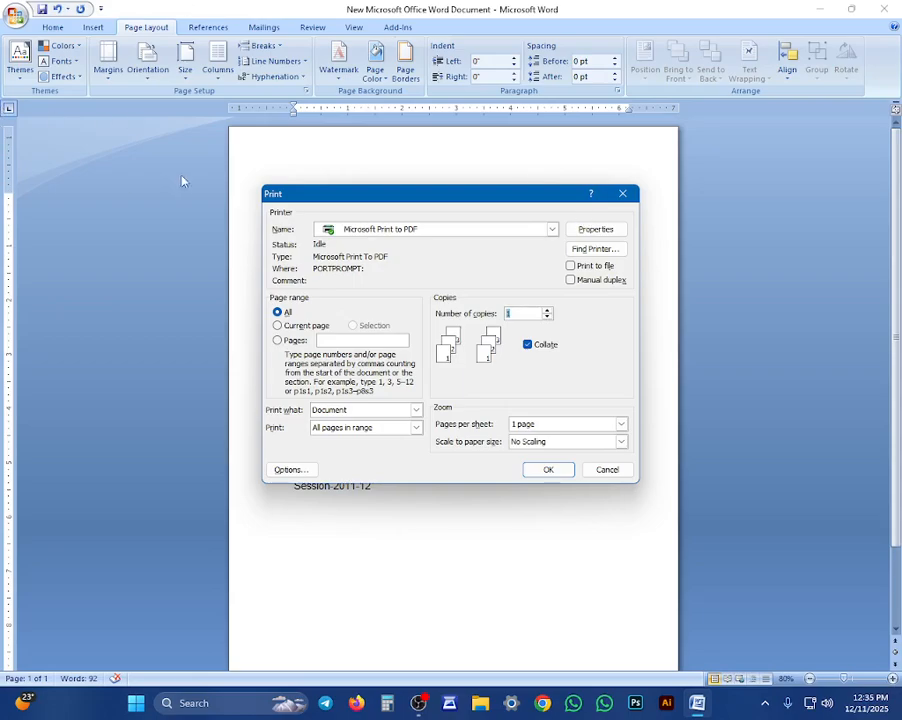
{"action": "left_click", "coordinate": [552, 231]}
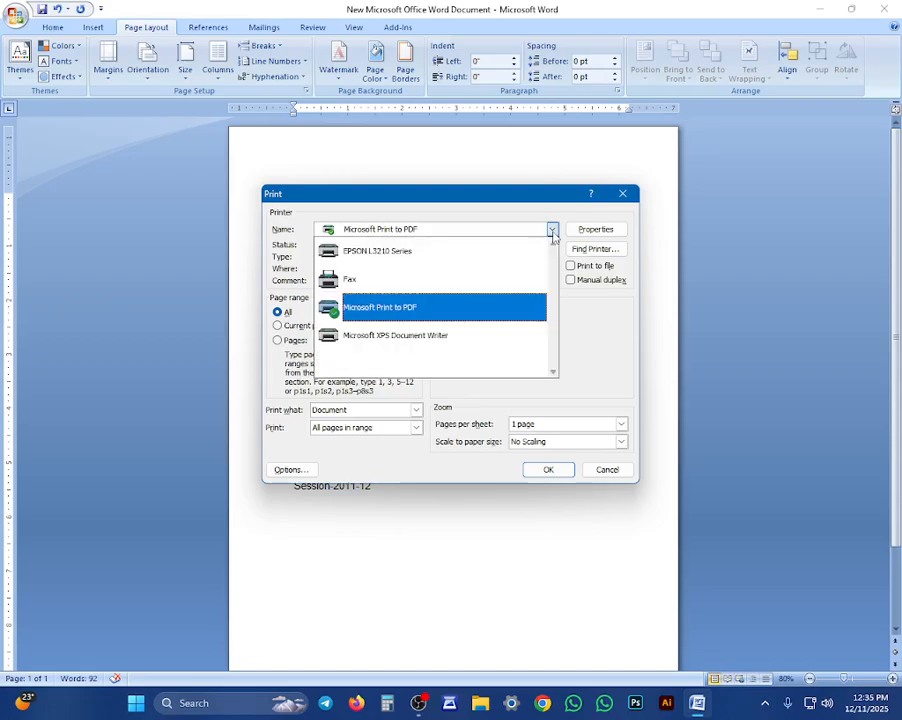
{"action": "left_click", "coordinate": [412, 256]}
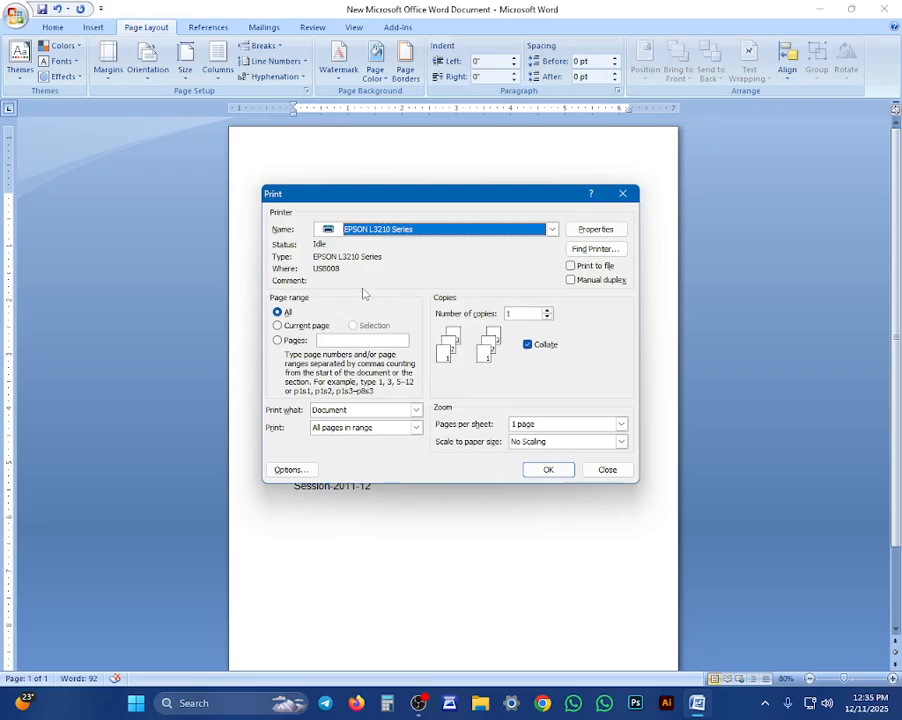
{"action": "left_click", "coordinate": [585, 232]}
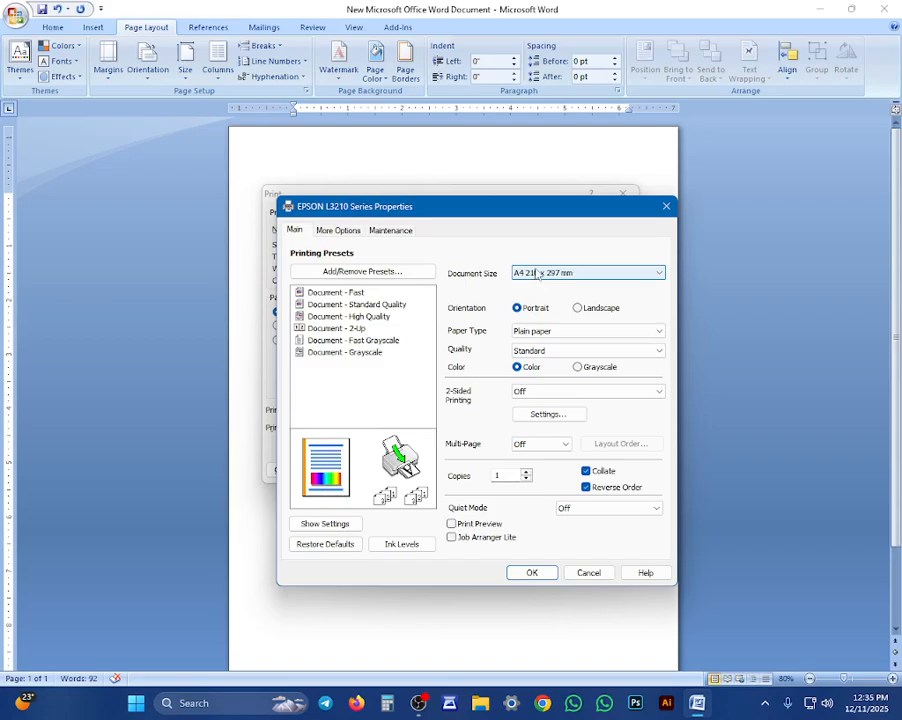
{"action": "left_click", "coordinate": [541, 352]}
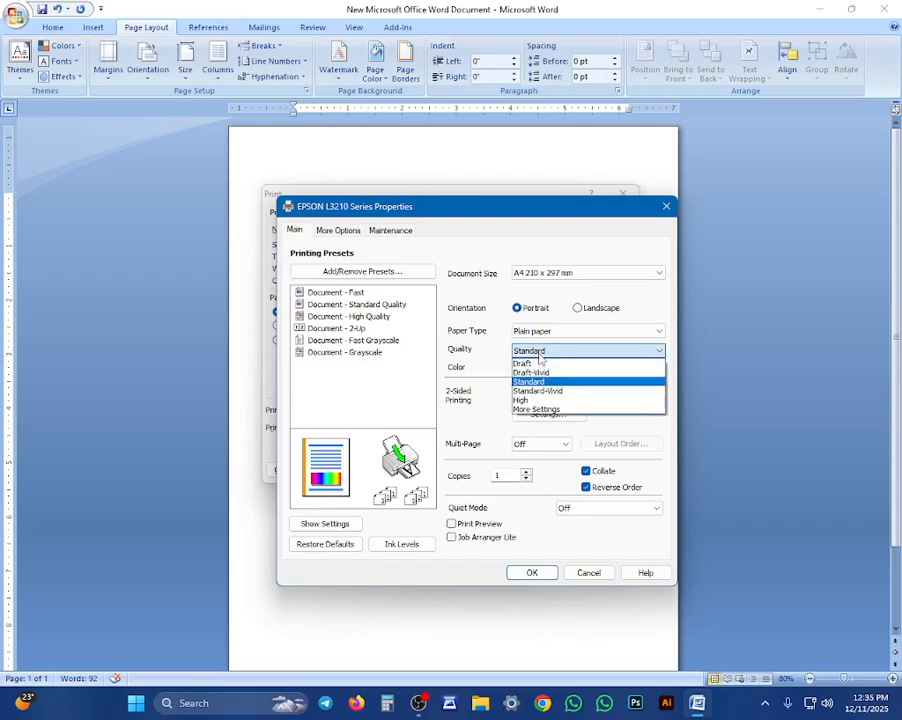
{"action": "left_click", "coordinate": [541, 354]}
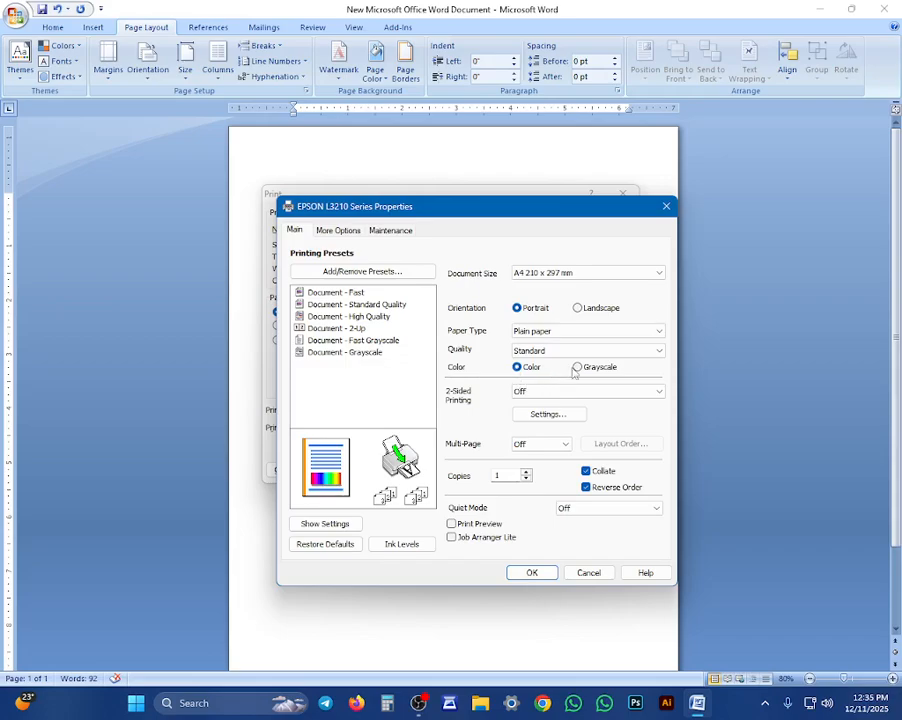
{"action": "left_click", "coordinate": [526, 572]}
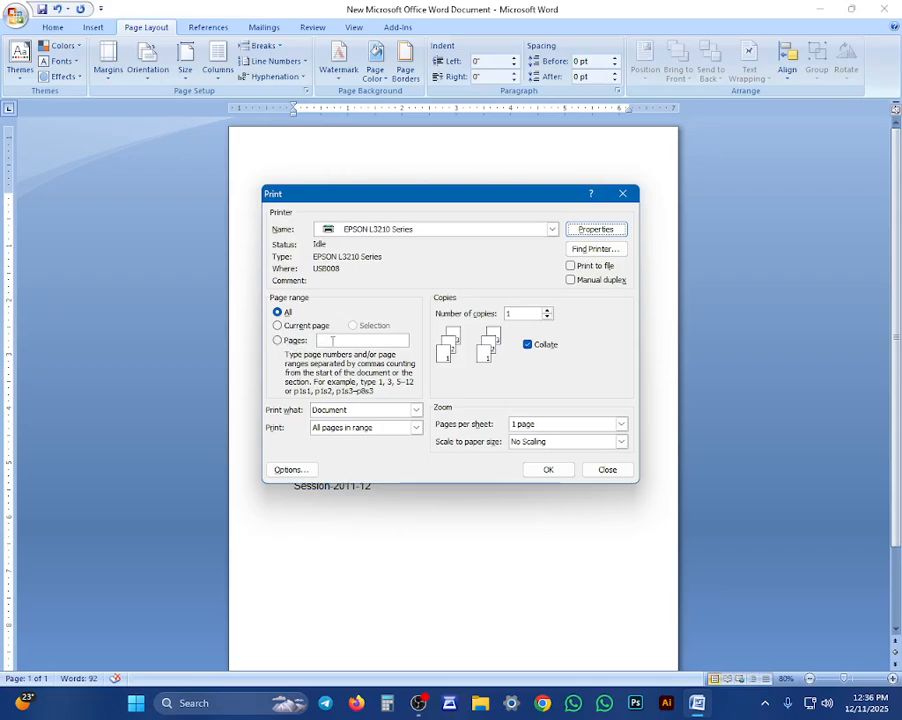
Set the page range to All and print the letter
{"action": "left_click", "coordinate": [277, 341]}
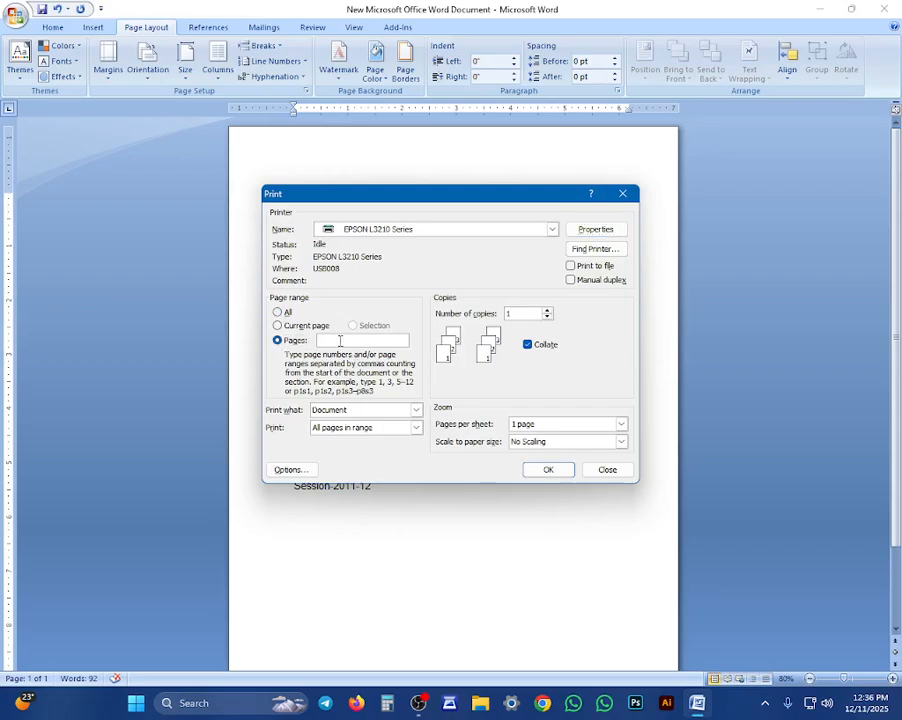
{"action": "left_click", "coordinate": [278, 312]}
{"action": "left_click", "coordinate": [548, 470]}
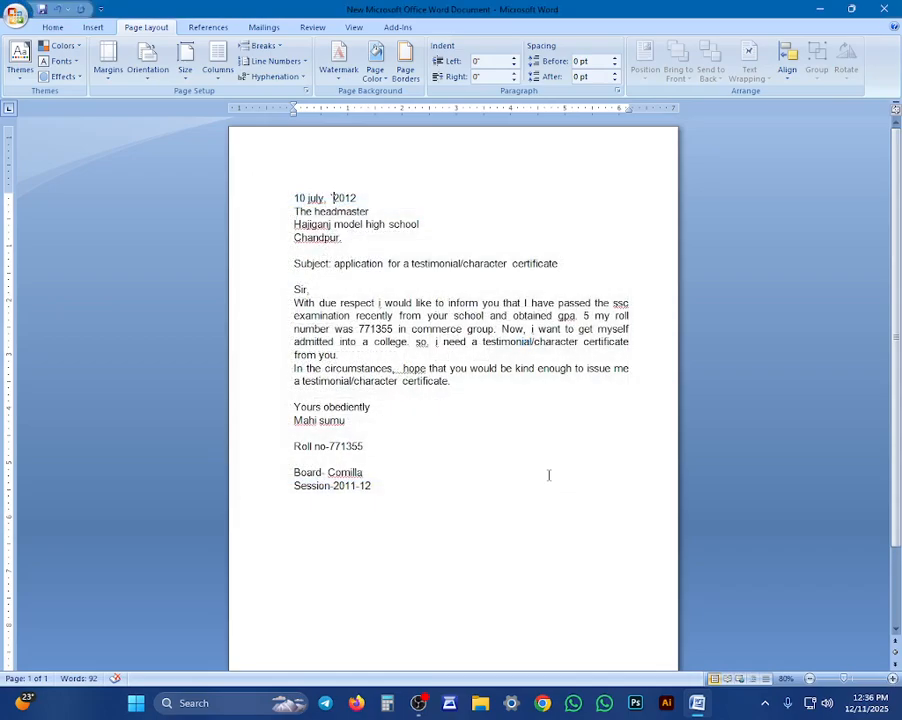
{"action": "left_click", "coordinate": [633, 518]}
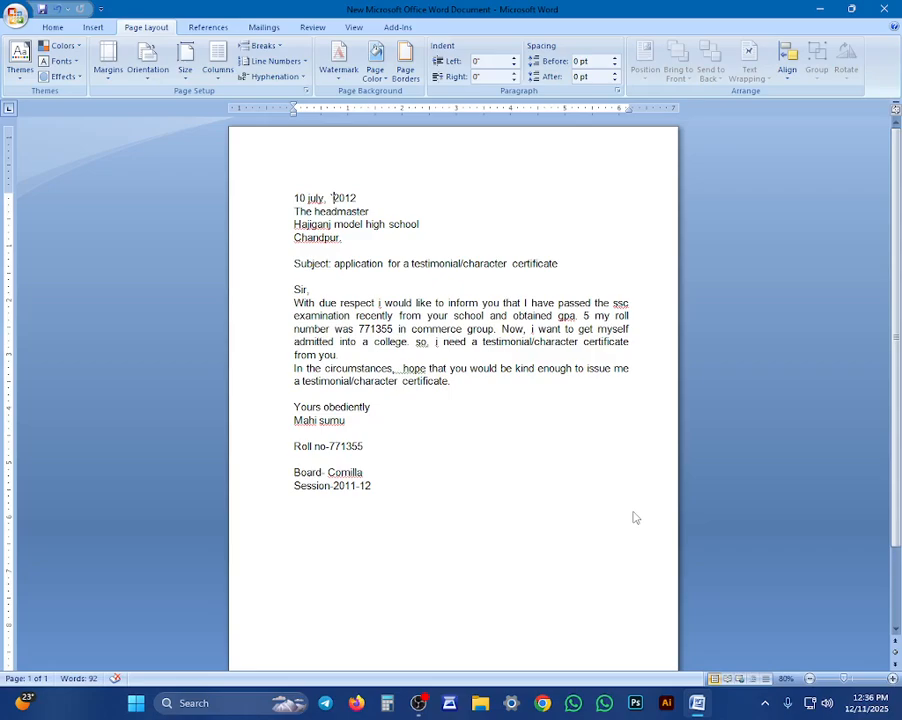
{"action": "key", "text": "ctrl+p"}
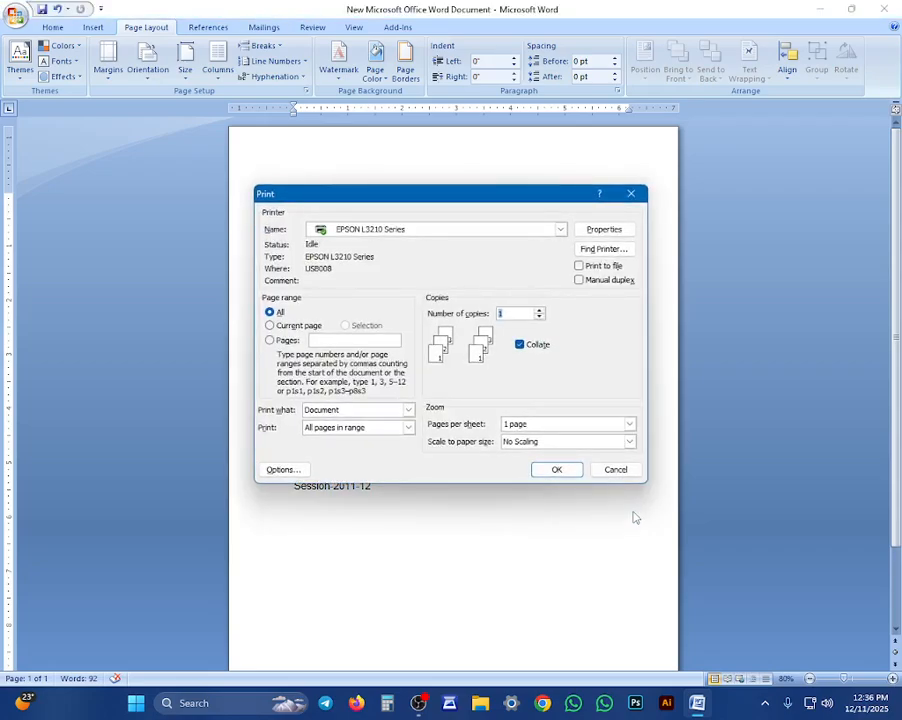
{"action": "key", "text": "Escape"}
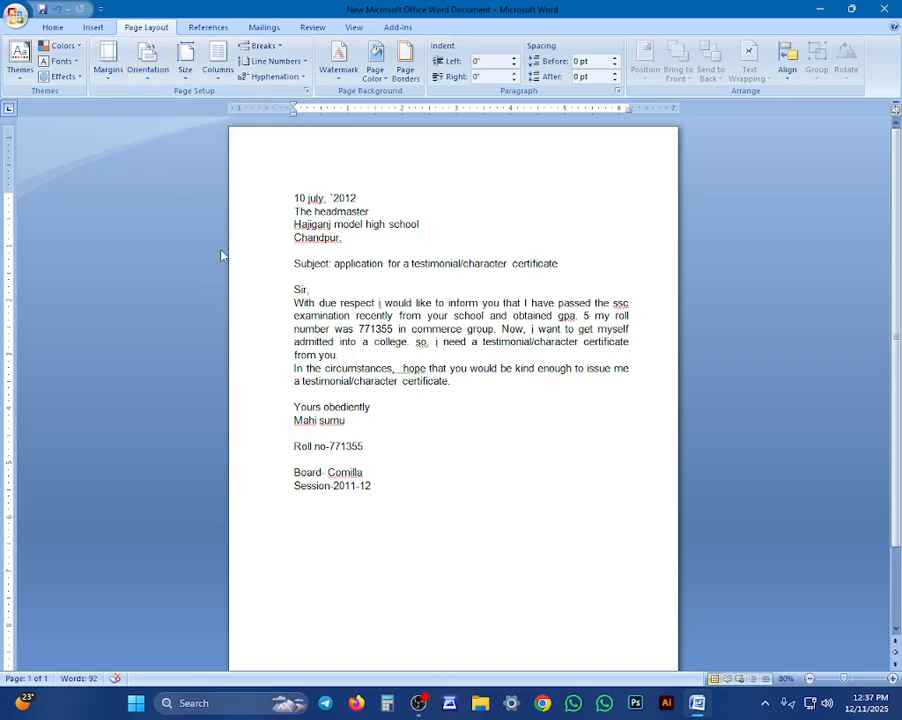
Change the letter's page orientation to Landscape
{"action": "left_click", "coordinate": [148, 82]}
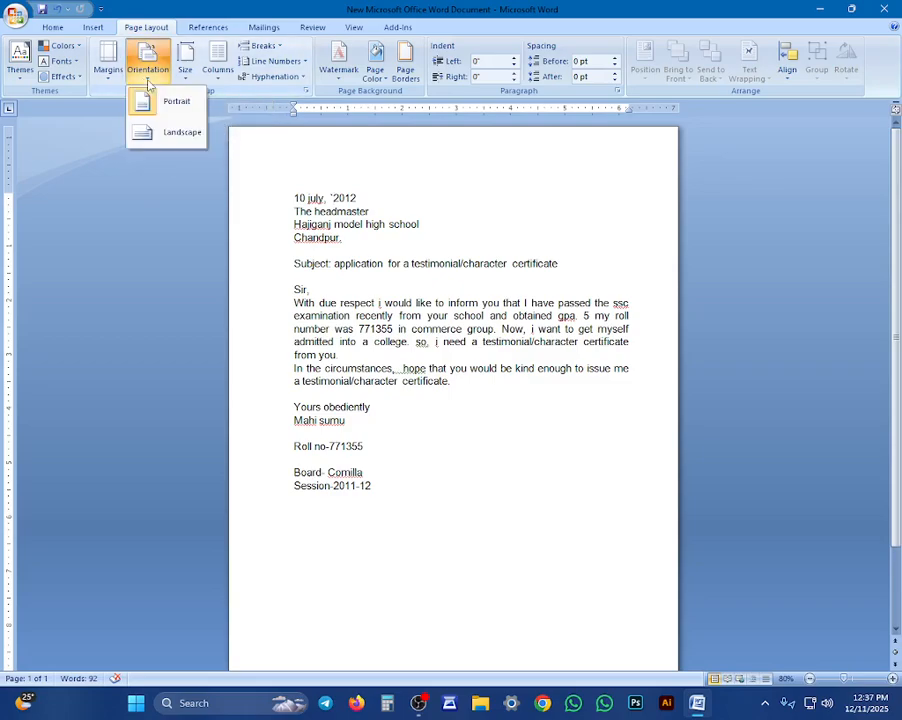
{"action": "left_click", "coordinate": [170, 141]}
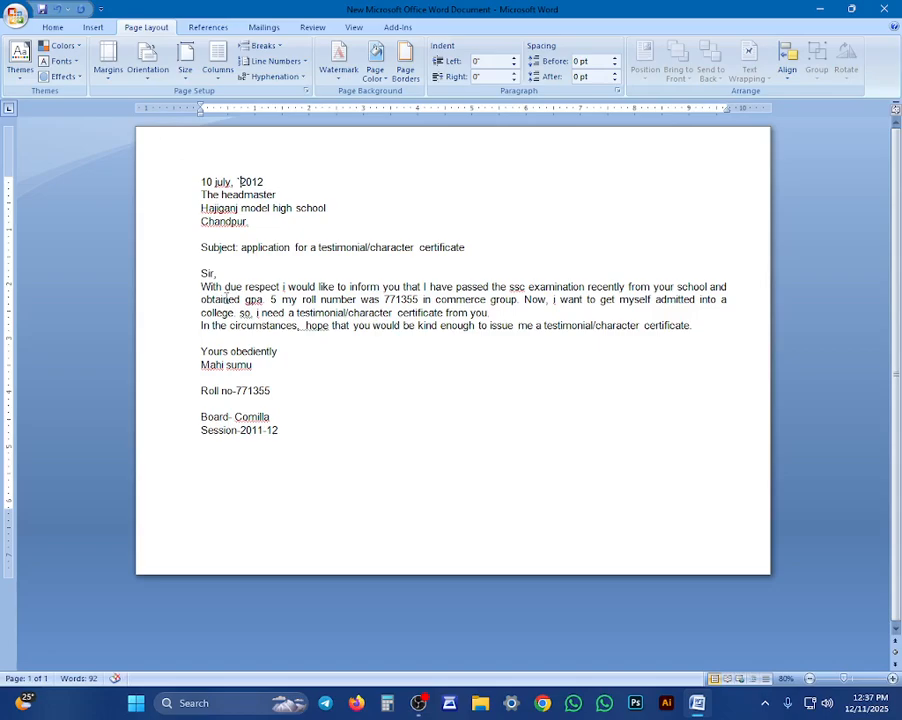
Set the EPSON L3210 Series printer properties to Landscape orientation and High quality, and print the letter
{"action": "key", "text": "ctrl+p"}
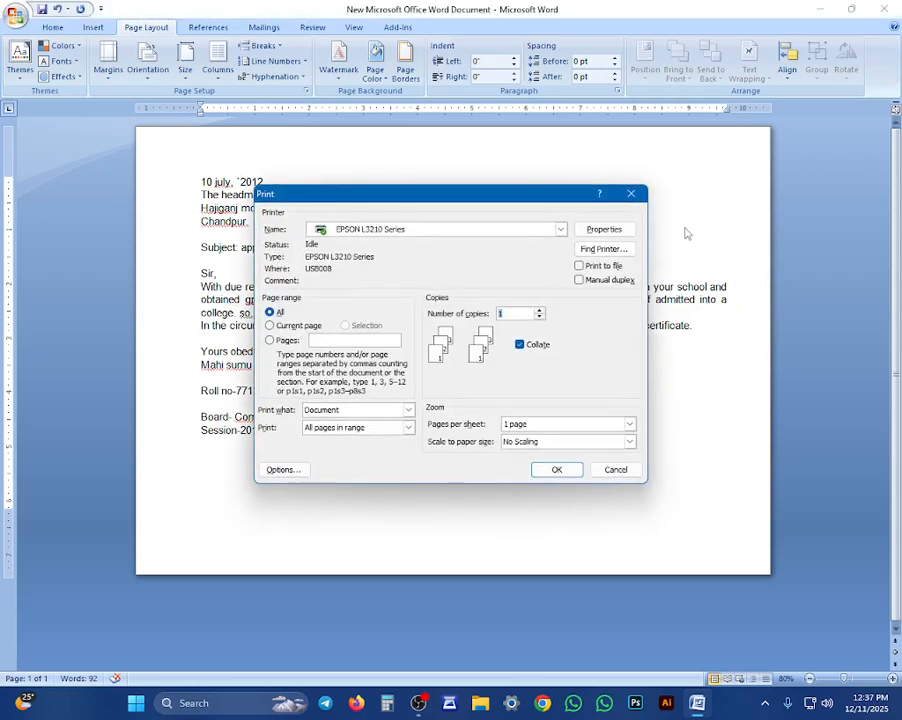
{"action": "left_click", "coordinate": [620, 229]}
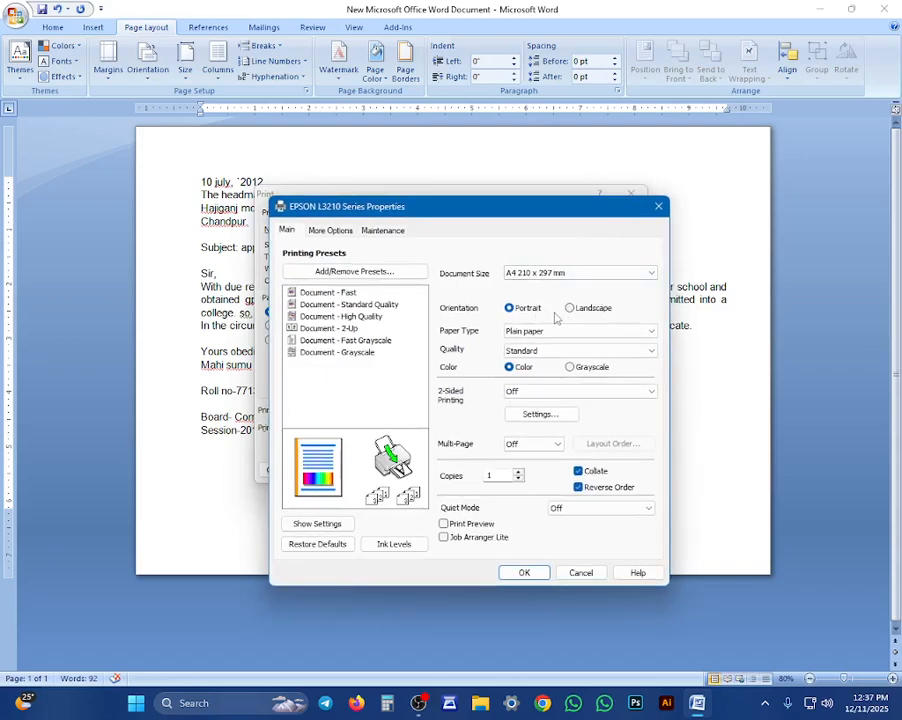
{"action": "left_click", "coordinate": [570, 308]}
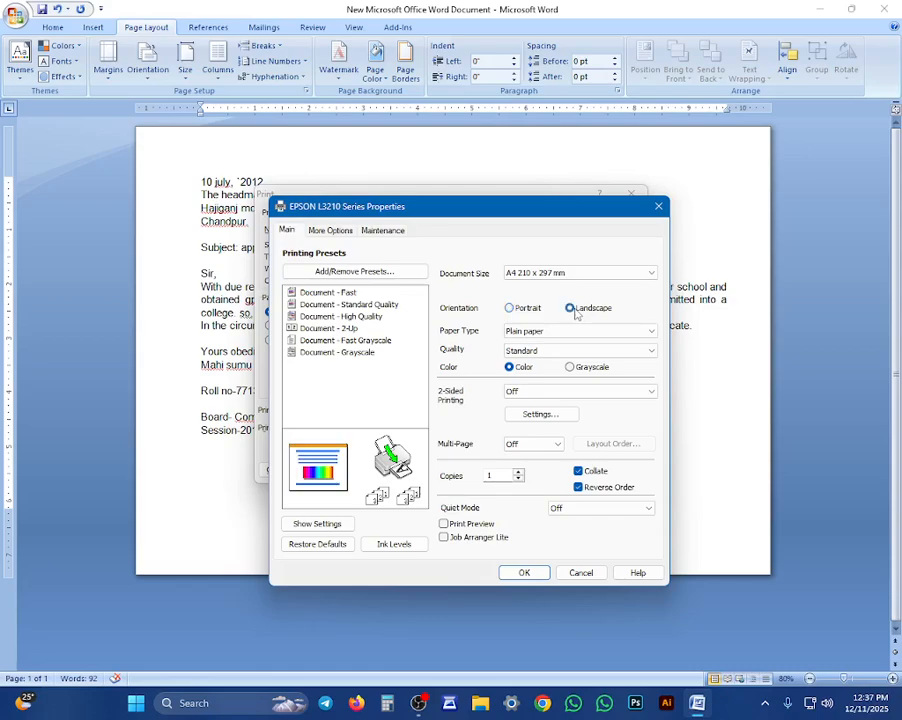
{"action": "left_click", "coordinate": [552, 351]}
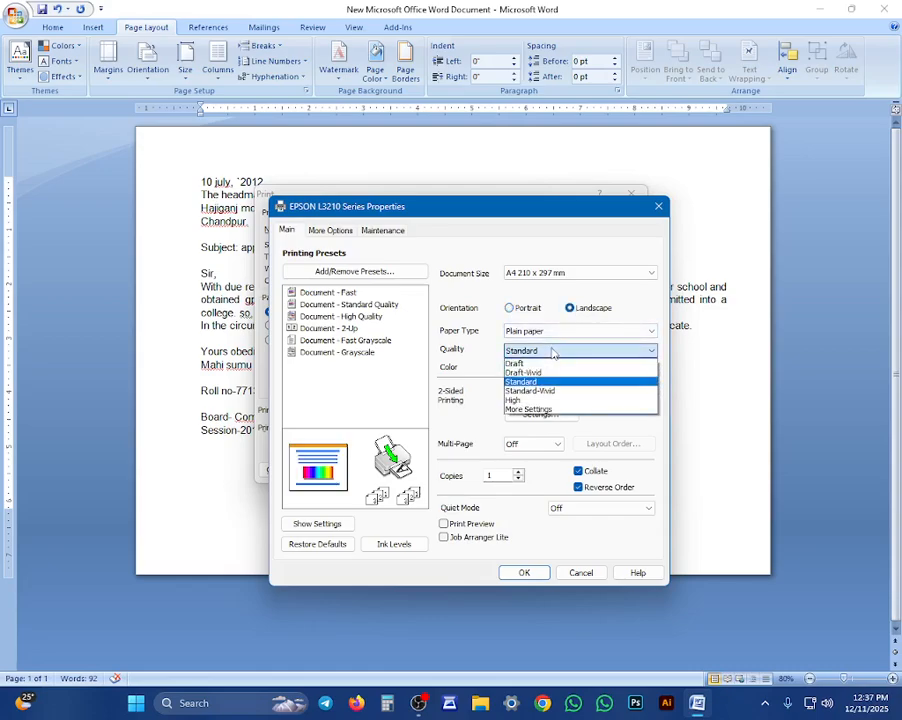
{"action": "left_click", "coordinate": [513, 401]}
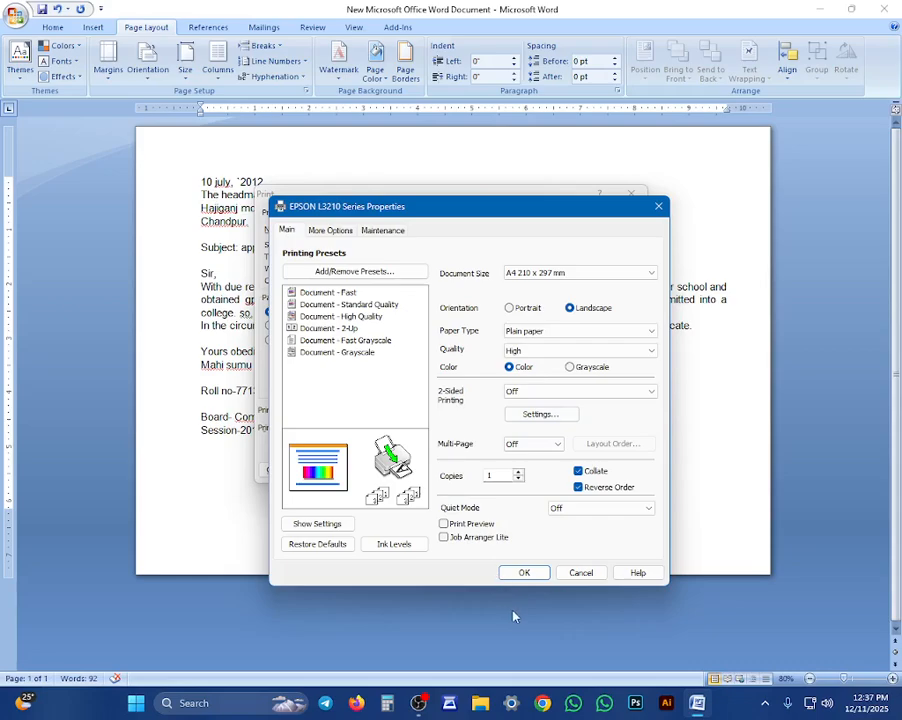
{"action": "left_click", "coordinate": [516, 573]}
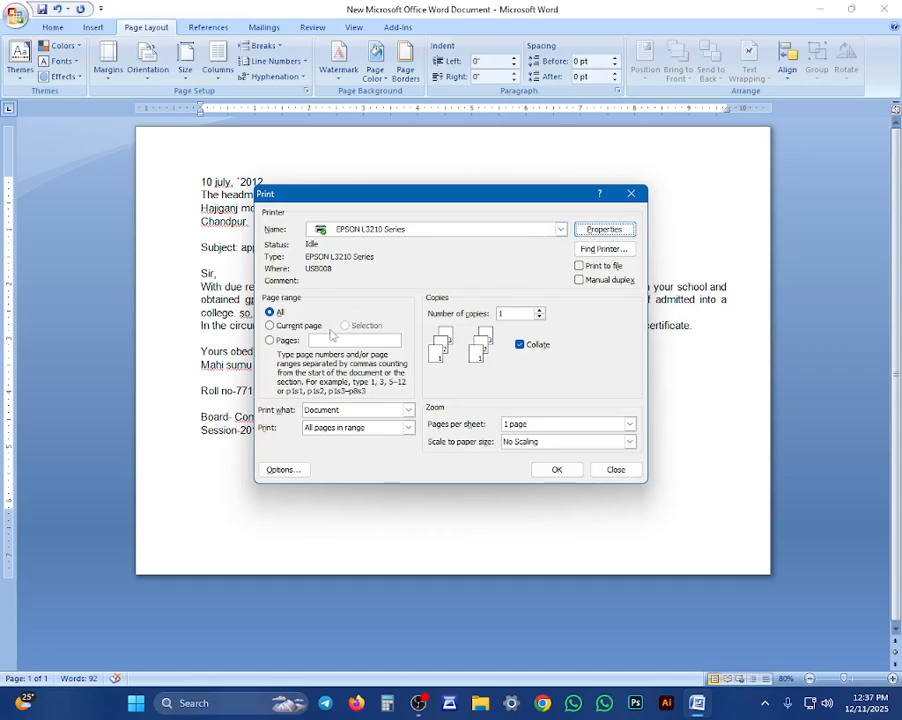
{"action": "left_click", "coordinate": [563, 472]}
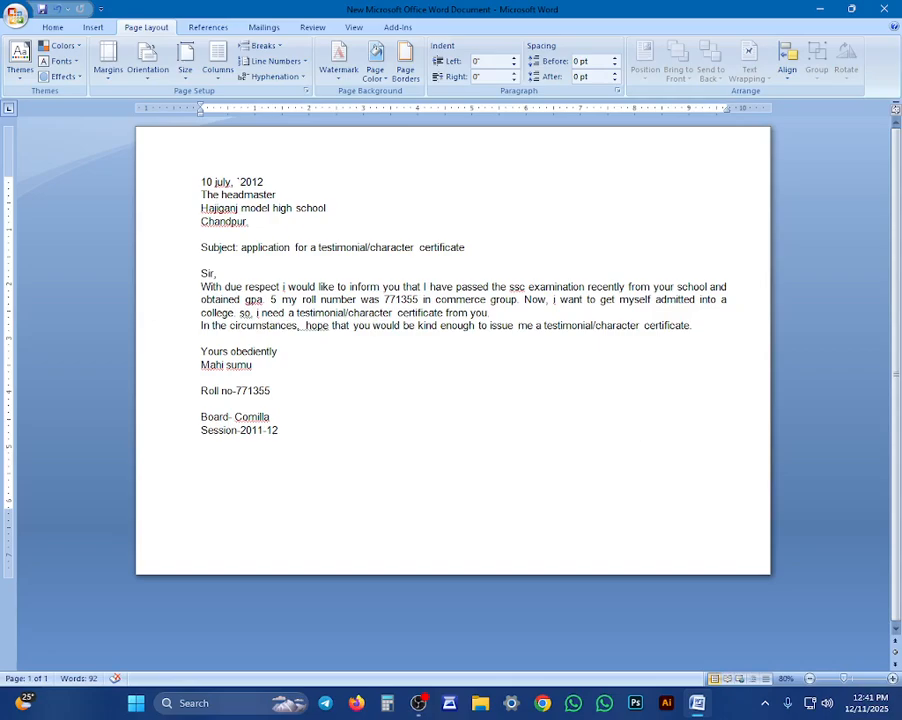
{"action": "left_click", "coordinate": [418, 703]}
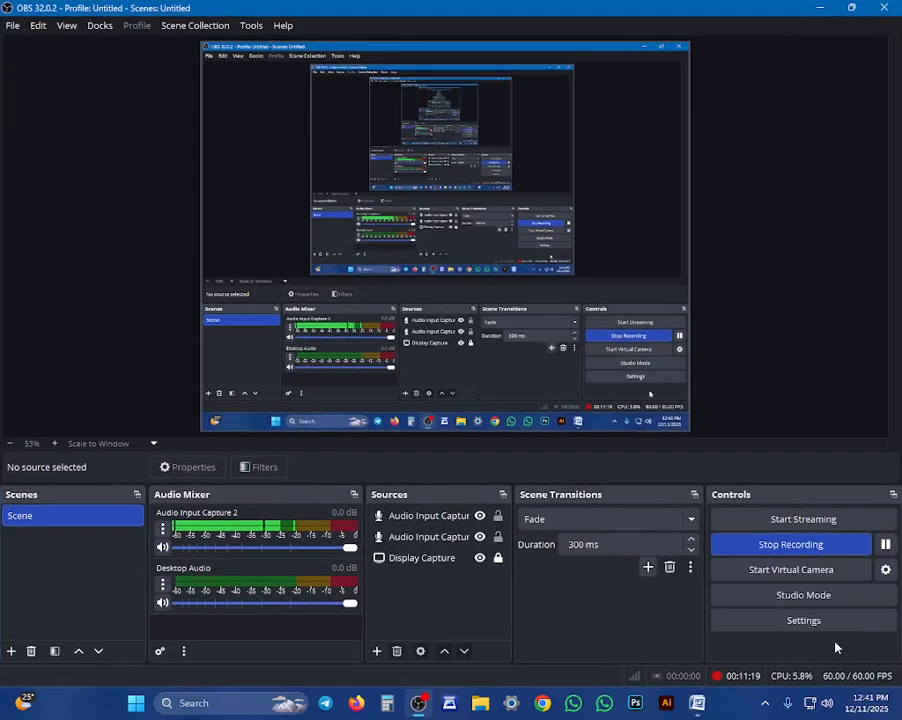